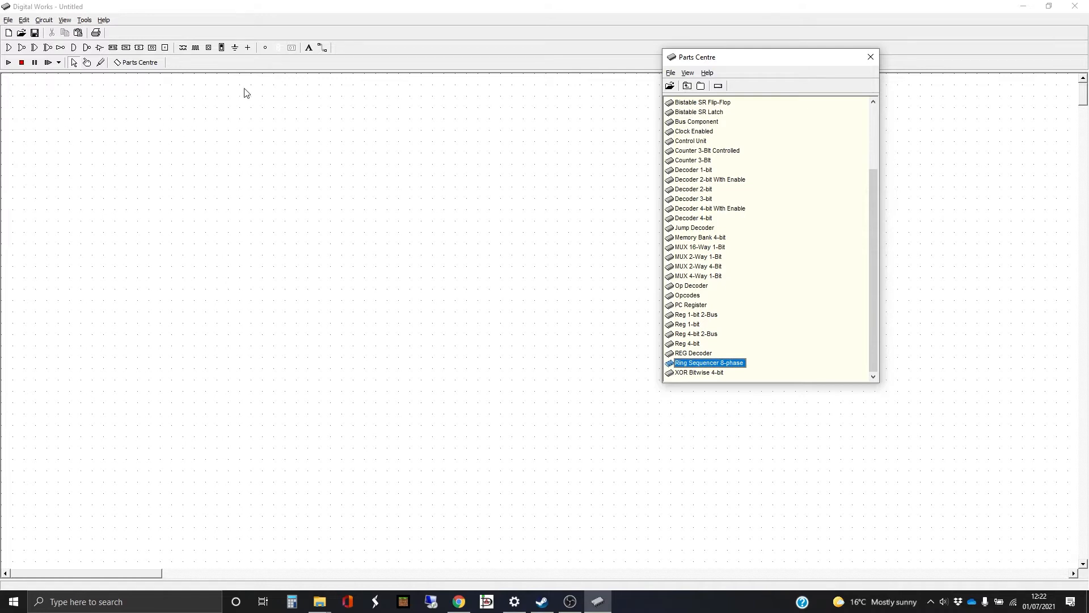
Place an LED near the upper edge of the canvas and a macro tag far below it, and wire them with a vertical line
{"action": "left_click", "coordinate": [265, 49]}
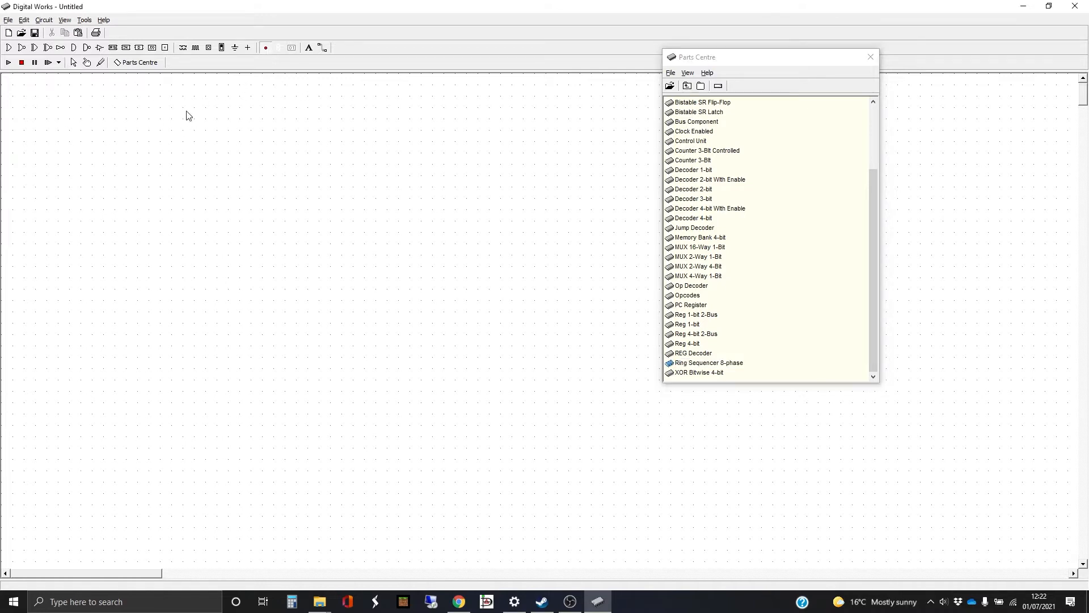
{"action": "left_click", "coordinate": [118, 97]}
{"action": "left_click", "coordinate": [166, 50]}
{"action": "left_click", "coordinate": [117, 508]}
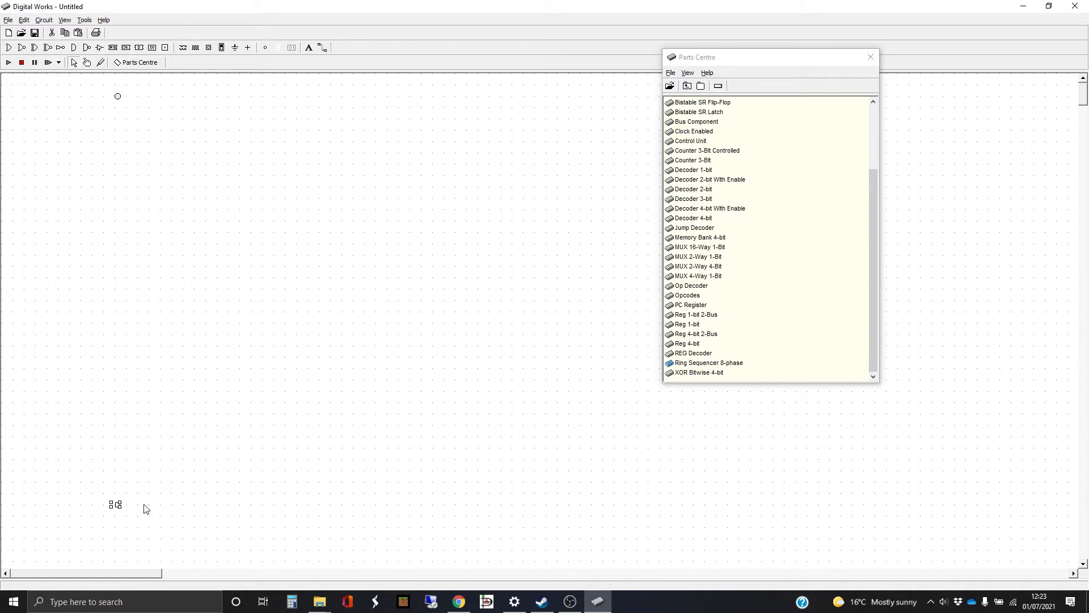
{"action": "left_click", "coordinate": [323, 48]}
{"action": "left_click_drag", "start_coordinate": [118, 96], "coordinate": [119, 498]}
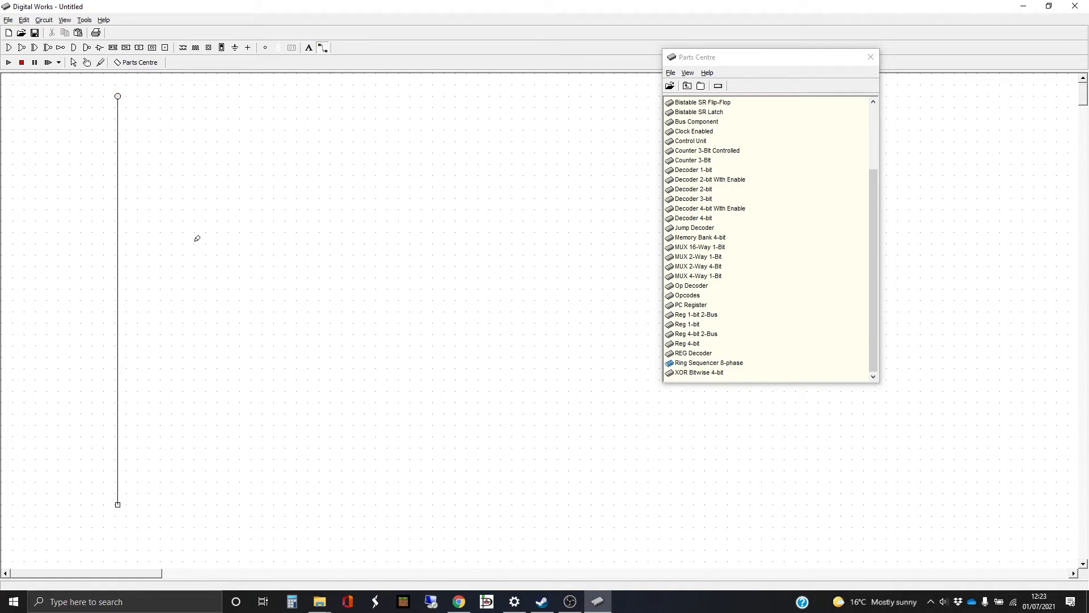
Copy the wired LED and tag pair and paste three duplicates
{"action": "left_click", "coordinate": [73, 63]}
{"action": "left_click_drag", "start_coordinate": [74, 83], "coordinate": [192, 520]}
{"action": "key", "text": "ctrl+v"}
{"action": "key", "text": "ctrl+v"}
{"action": "key", "text": "ctrl+v"}
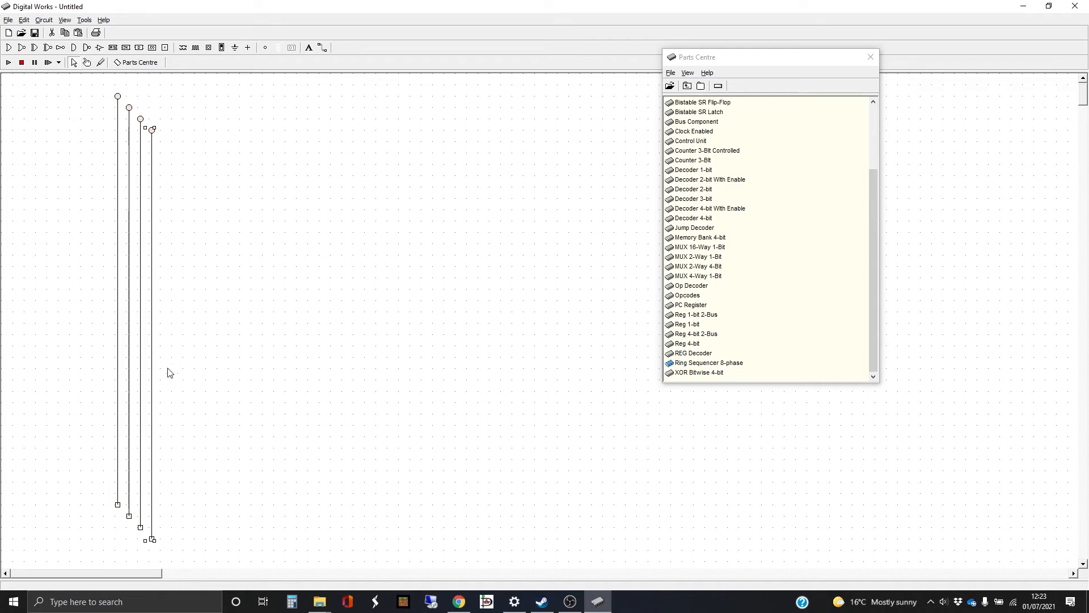
Align the pasted copies with the original as four parallel bus lines, with all LEDs level and all tags level
{"action": "left_click", "coordinate": [130, 113]}
{"action": "left_click_drag", "start_coordinate": [176, 547], "coordinate": [129, 97]}
{"action": "left_click_drag", "start_coordinate": [208, 543], "coordinate": [140, 97]}
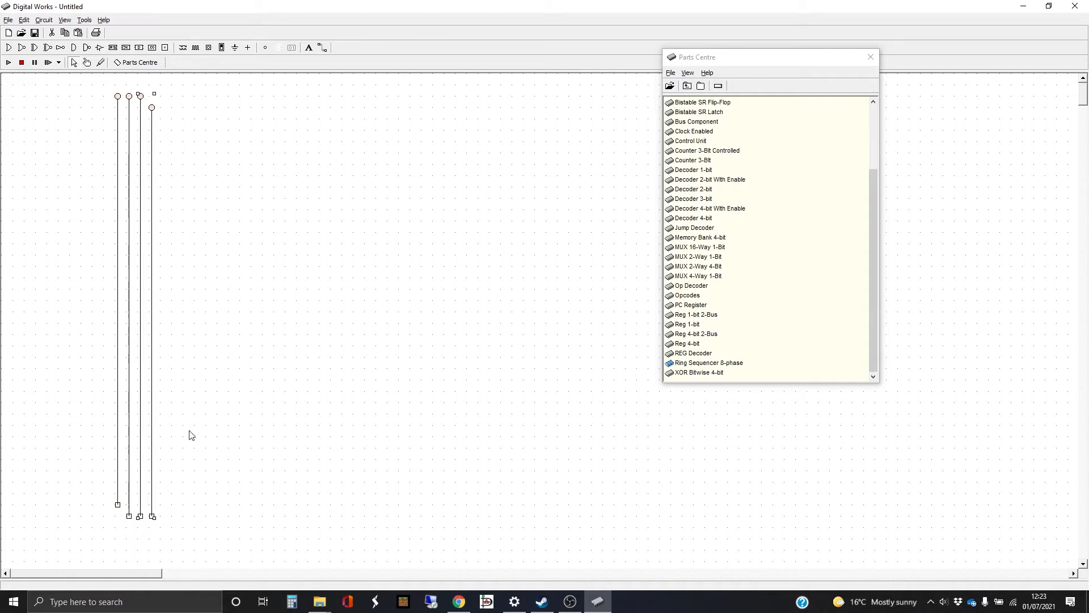
{"action": "left_click_drag", "start_coordinate": [190, 527], "coordinate": [153, 101]}
{"action": "left_click", "coordinate": [117, 506]}
{"action": "left_click_drag", "start_coordinate": [118, 507], "coordinate": [118, 516]}
{"action": "left_click", "coordinate": [225, 472]}
Place a Reg 4-bit part just beside the upper end of the four bus lines
{"action": "left_click", "coordinate": [687, 343]}
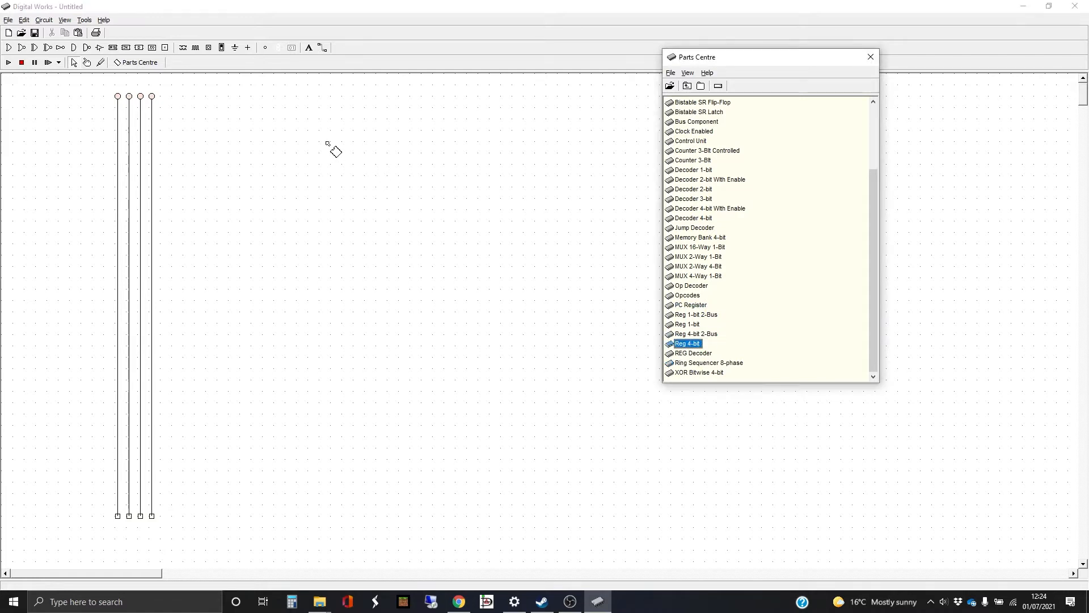
{"action": "left_click", "coordinate": [242, 151]}
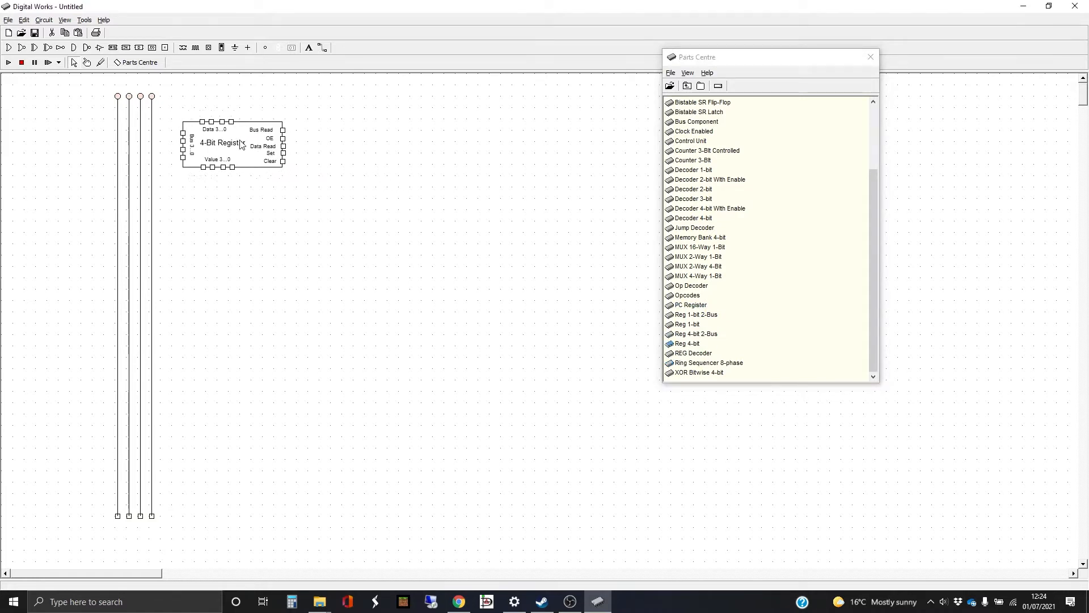
{"action": "left_click_drag", "start_coordinate": [242, 145], "coordinate": [230, 142]}
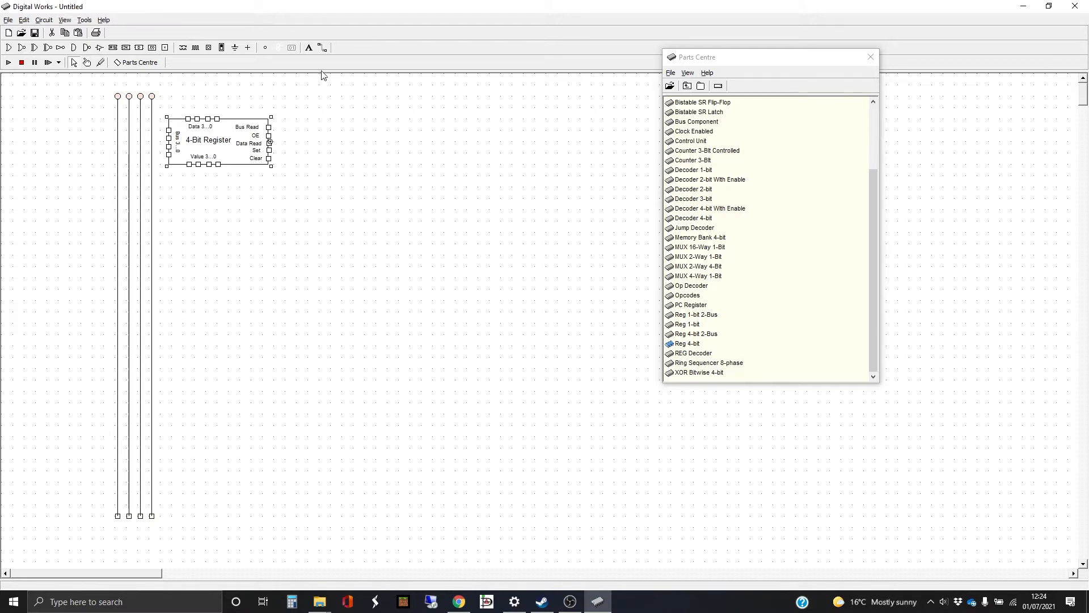
Add a 10-point text annotation reading "Bus 3...0" centred above the four bus lines
{"action": "left_click", "coordinate": [311, 48]}
{"action": "left_click", "coordinate": [131, 84]}
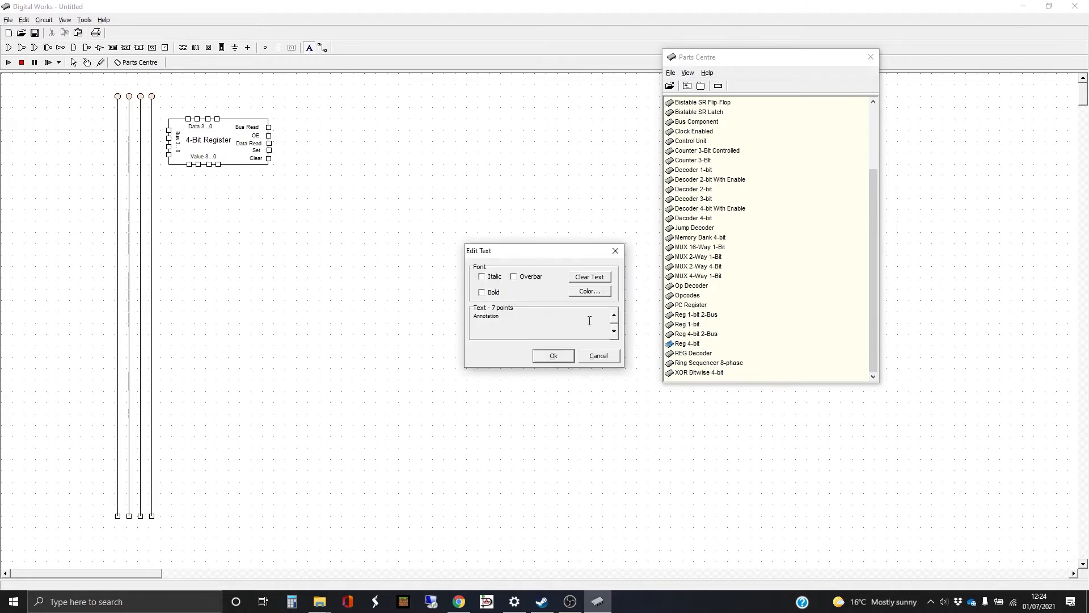
{"action": "left_click", "coordinate": [615, 316]}
{"action": "left_click", "coordinate": [614, 315]}
{"action": "left_click", "coordinate": [614, 316]}
{"action": "left_click_drag", "start_coordinate": [530, 323], "coordinate": [453, 316]}
{"action": "type", "text": "Bus 3...0"}
{"action": "key", "text": "Return"}
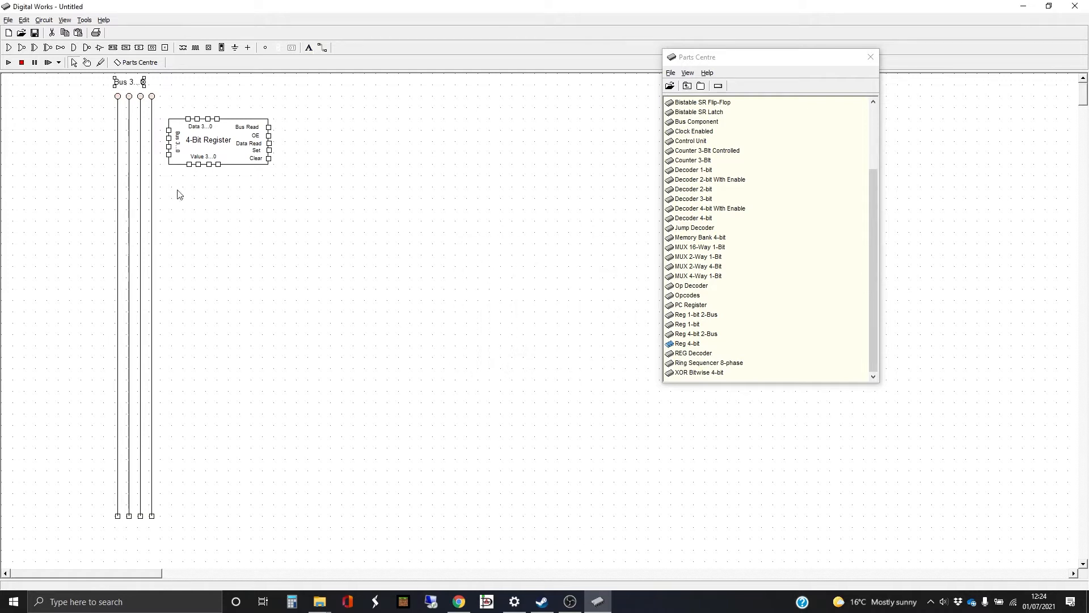
{"action": "left_click_drag", "start_coordinate": [124, 86], "coordinate": [130, 86]}
Wire the 4-bit register's four Bus 3...0 pins to the four bus lines in order
{"action": "left_click", "coordinate": [323, 48]}
{"action": "left_click_drag", "start_coordinate": [169, 130], "coordinate": [118, 128]}
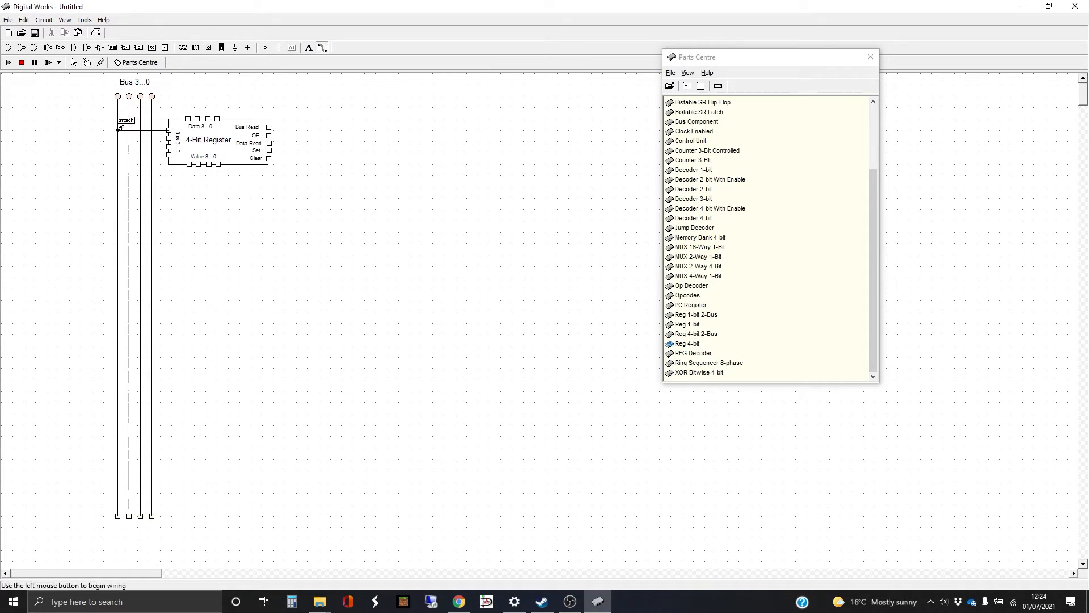
{"action": "left_click_drag", "start_coordinate": [170, 133], "coordinate": [131, 135]}
{"action": "left_click", "coordinate": [130, 136]}
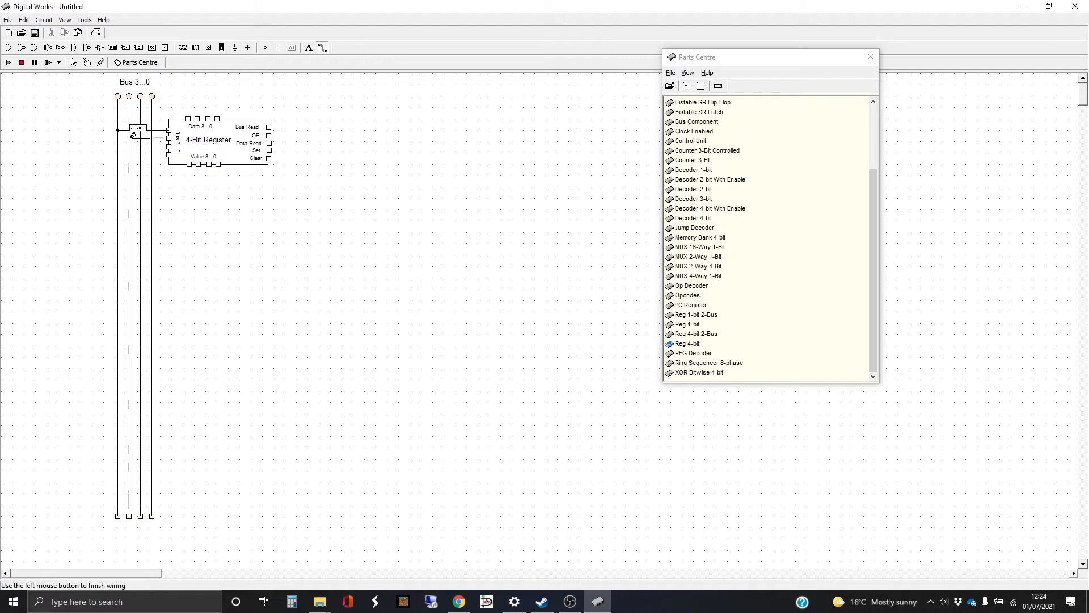
{"action": "mouse_move", "coordinate": [169, 143]}
{"action": "left_mouse_down"}
{"action": "mouse_move", "coordinate": [141, 147]}
{"action": "mouse_move", "coordinate": [151, 154]}
{"action": "left_mouse_up"}
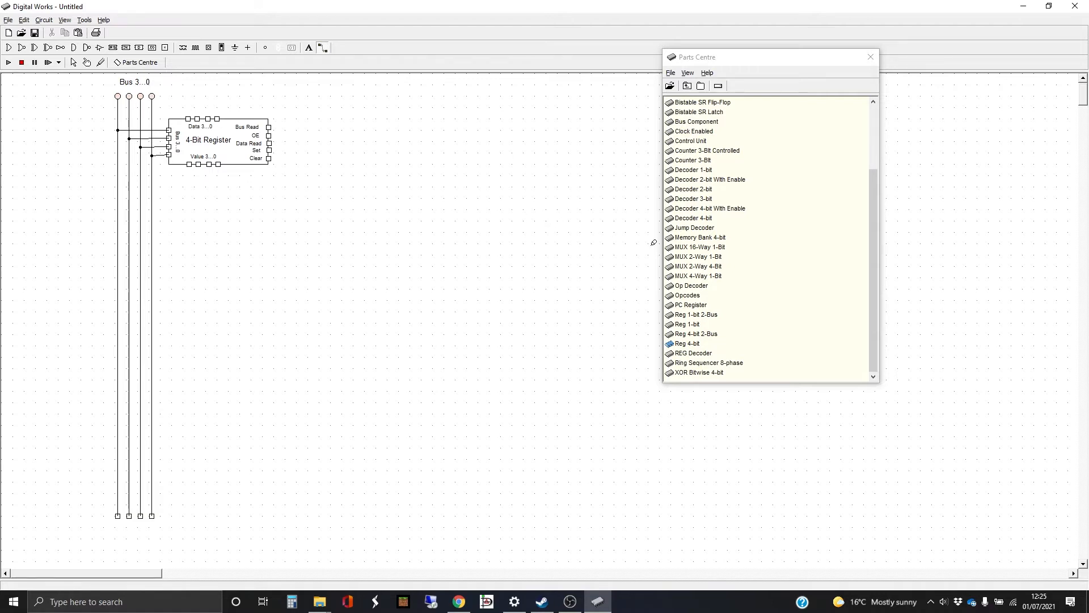
Place a Memory Bank 4-bit part below the 4-bit register, leaving a gap between them
{"action": "left_click_drag", "start_coordinate": [716, 241], "coordinate": [244, 202]}
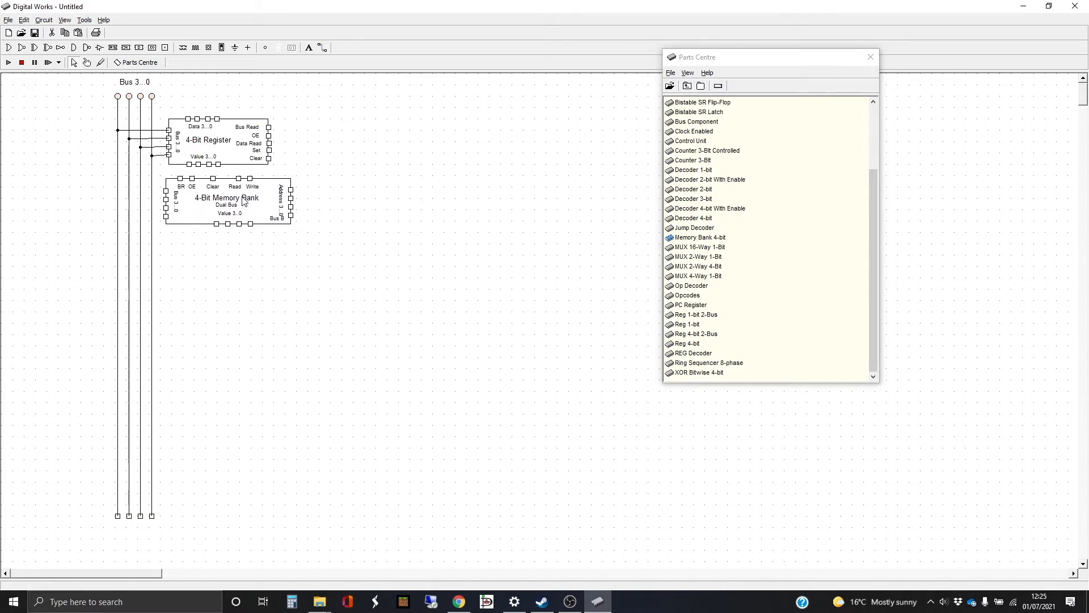
{"action": "left_click_drag", "start_coordinate": [243, 200], "coordinate": [244, 209]}
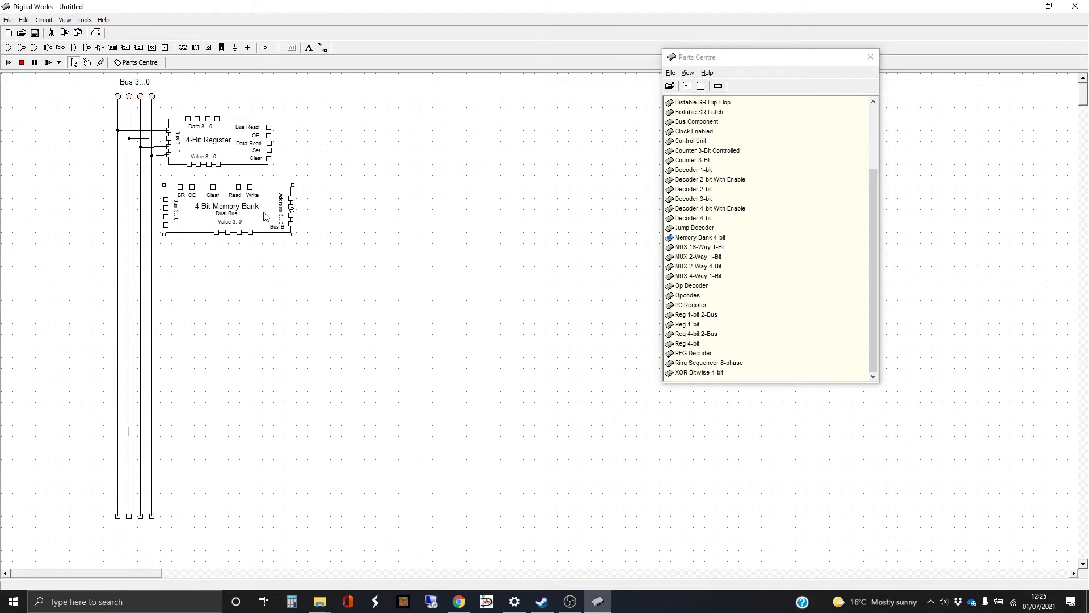
{"action": "left_click_drag", "start_coordinate": [245, 212], "coordinate": [245, 225]}
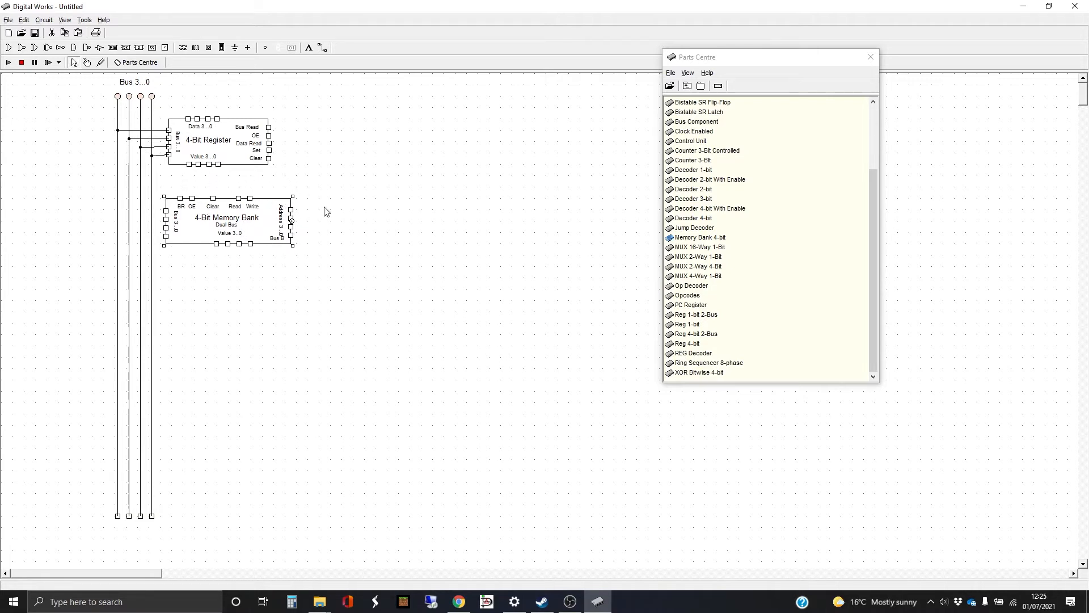
Place a second Memory Bank 4-bit, rotate it 180 degrees, and align it level with the 4-bit register on its far side from the bus
{"action": "left_click", "coordinate": [711, 237]}
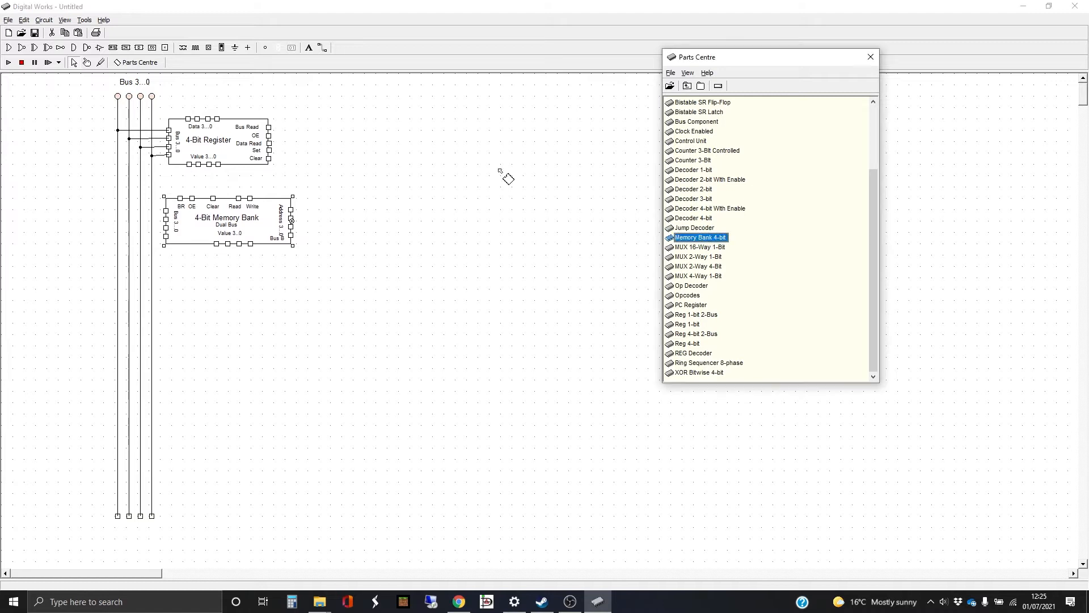
{"action": "left_click", "coordinate": [420, 135]}
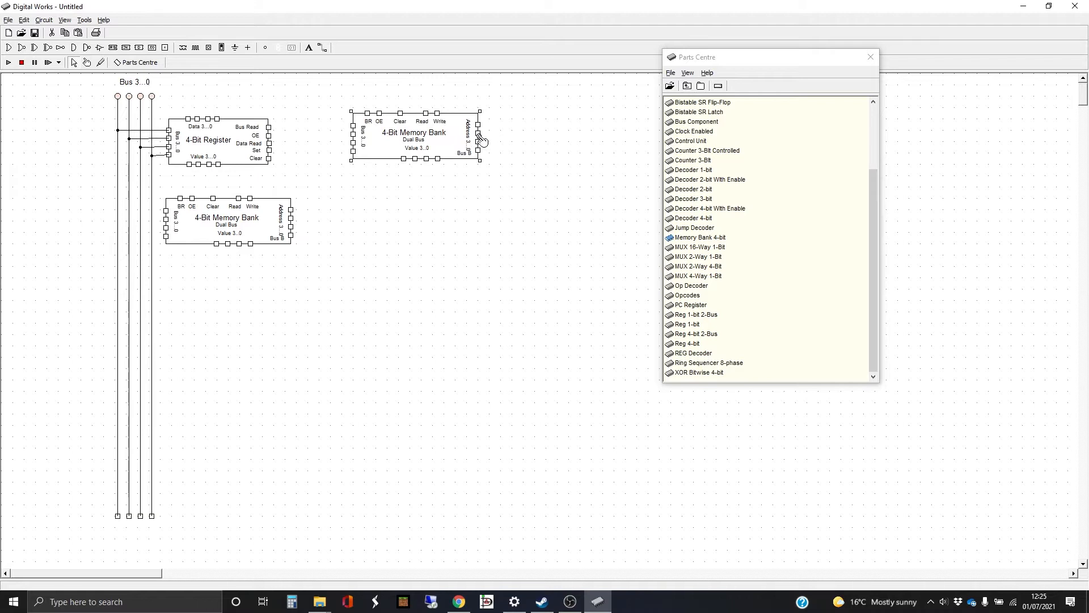
{"action": "left_click_drag", "start_coordinate": [481, 139], "coordinate": [316, 135]}
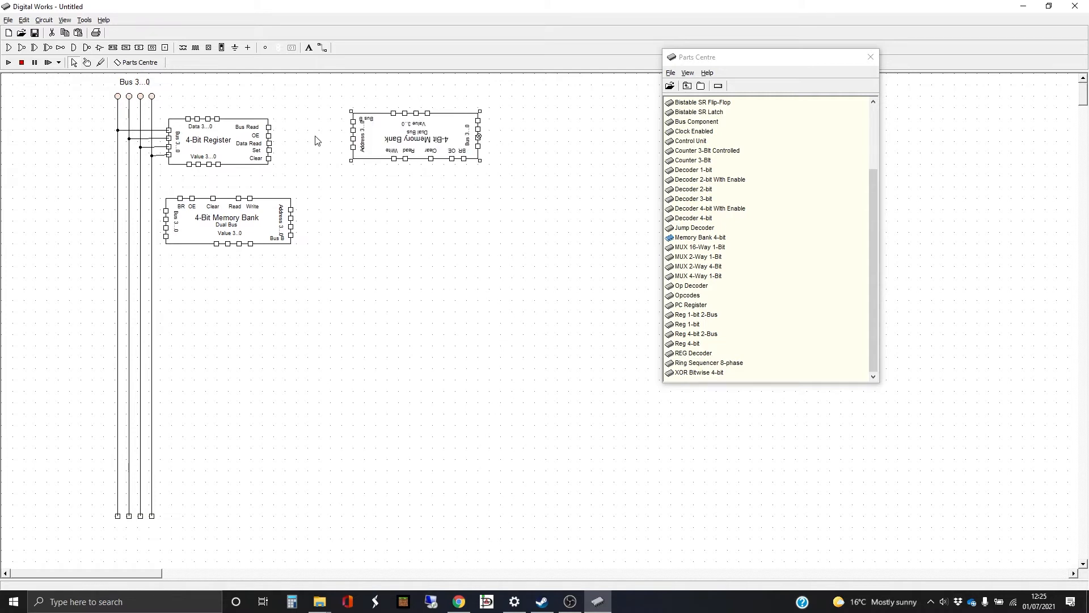
{"action": "mouse_move", "coordinate": [452, 130]}
{"action": "left_mouse_down"}
{"action": "mouse_move", "coordinate": [390, 137]}
{"action": "mouse_move", "coordinate": [437, 137]}
{"action": "left_mouse_up"}
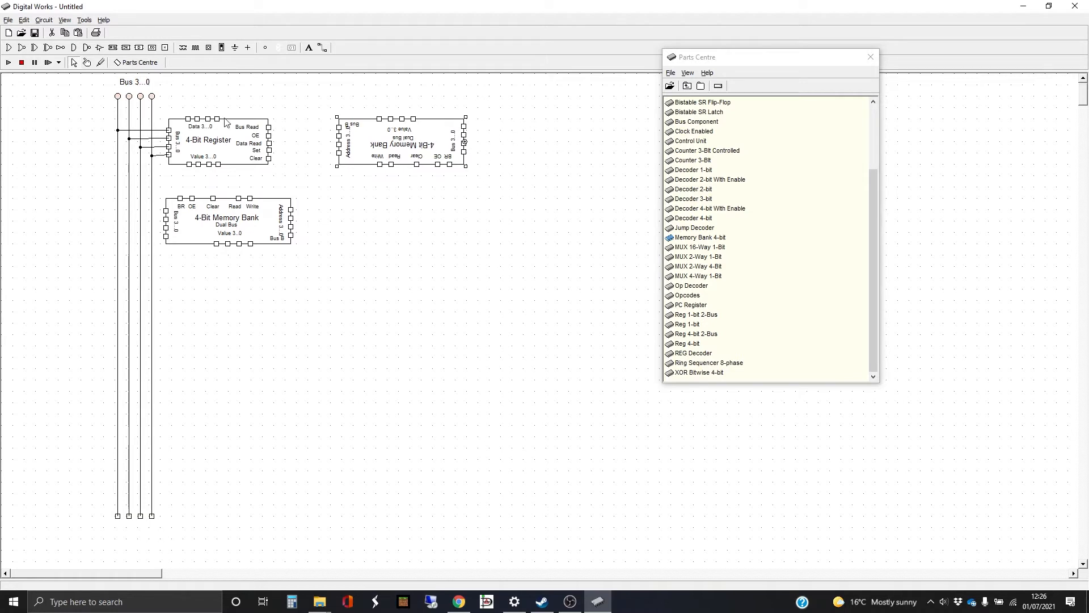
Duplicate the labelled four-line bus beside the rotated memory bank and shorten the copy to end just below that bank
{"action": "left_click_drag", "start_coordinate": [92, 79], "coordinate": [150, 128]}
{"action": "left_click", "coordinate": [95, 84]}
{"action": "left_click_drag", "start_coordinate": [93, 77], "coordinate": [167, 529]}
{"action": "left_click", "coordinate": [284, 424]}
{"action": "key", "text": "ctrl+v"}
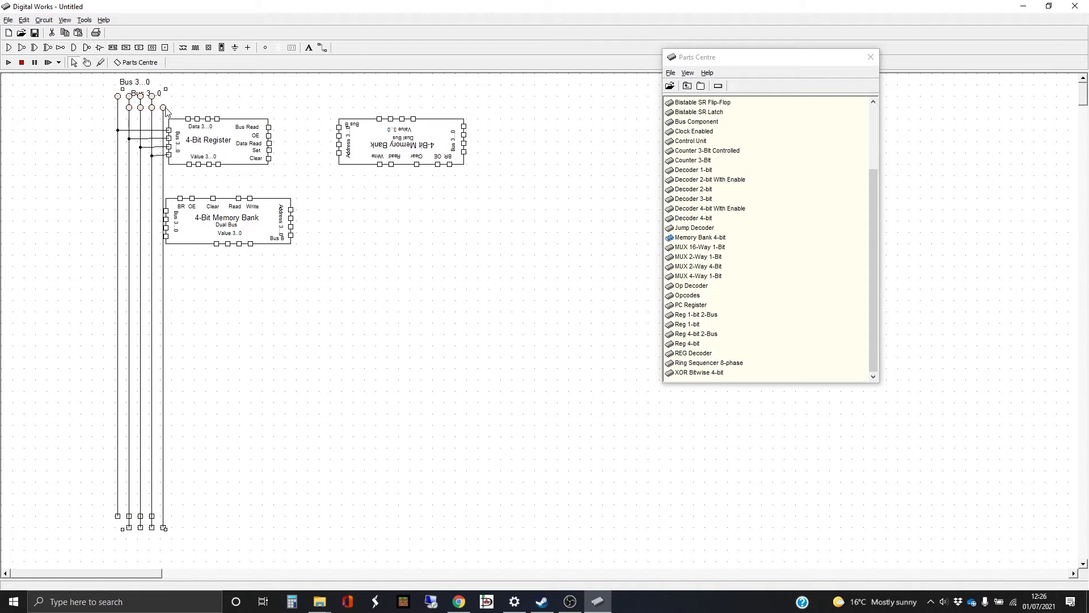
{"action": "left_click_drag", "start_coordinate": [165, 109], "coordinate": [525, 101]}
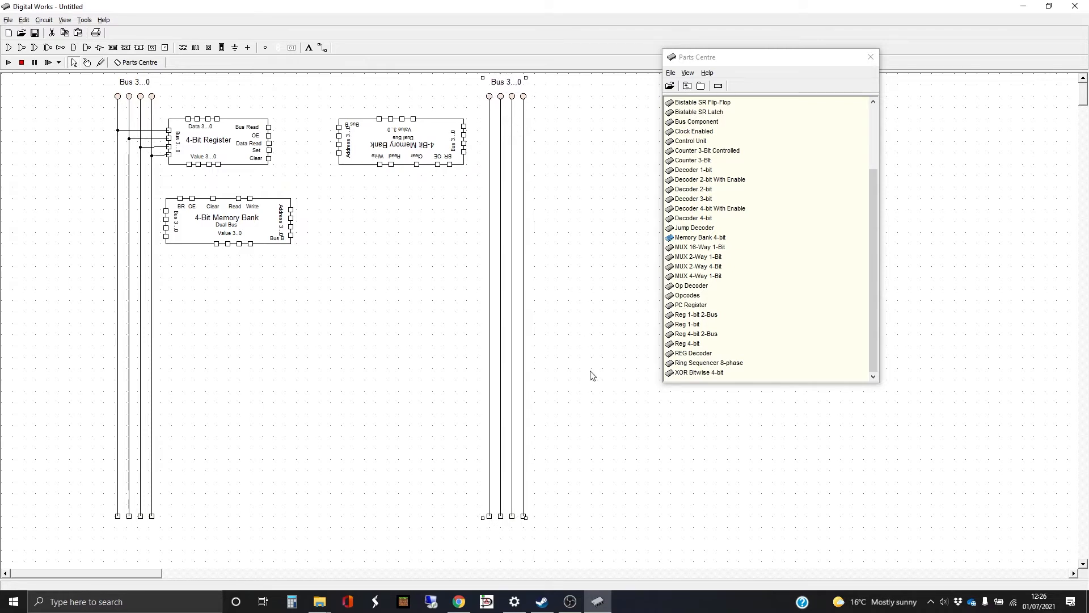
{"action": "left_click_drag", "start_coordinate": [591, 543], "coordinate": [441, 497]}
{"action": "left_click_drag", "start_coordinate": [512, 514], "coordinate": [513, 205]}
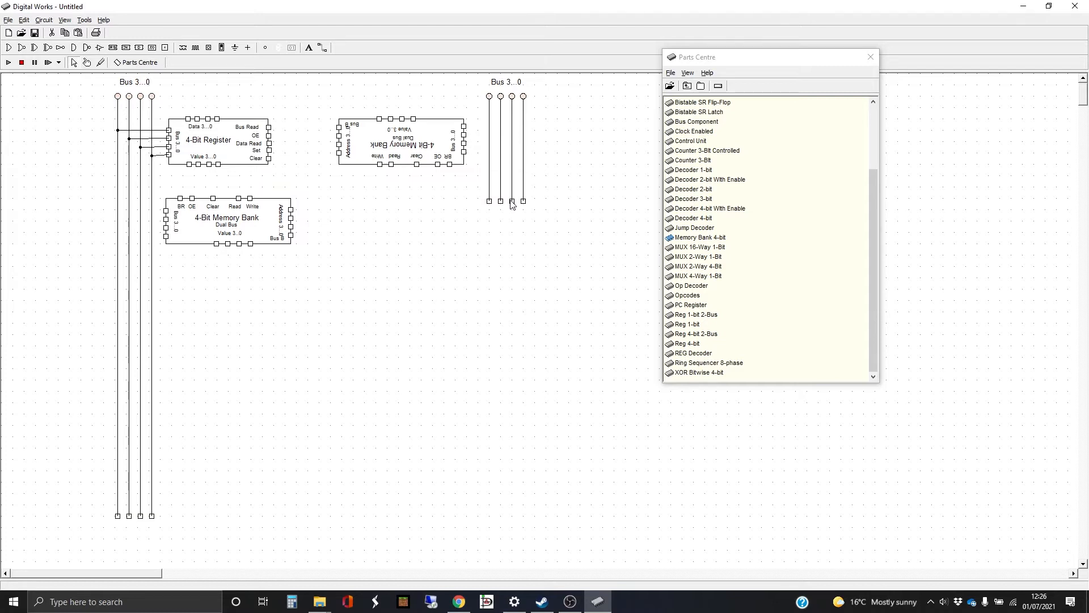
Change the copied bus label to "OP Bus 3...0" and nudge it closer to the LEDs
{"action": "left_click", "coordinate": [502, 82]}
{"action": "right_click", "coordinate": [502, 82]}
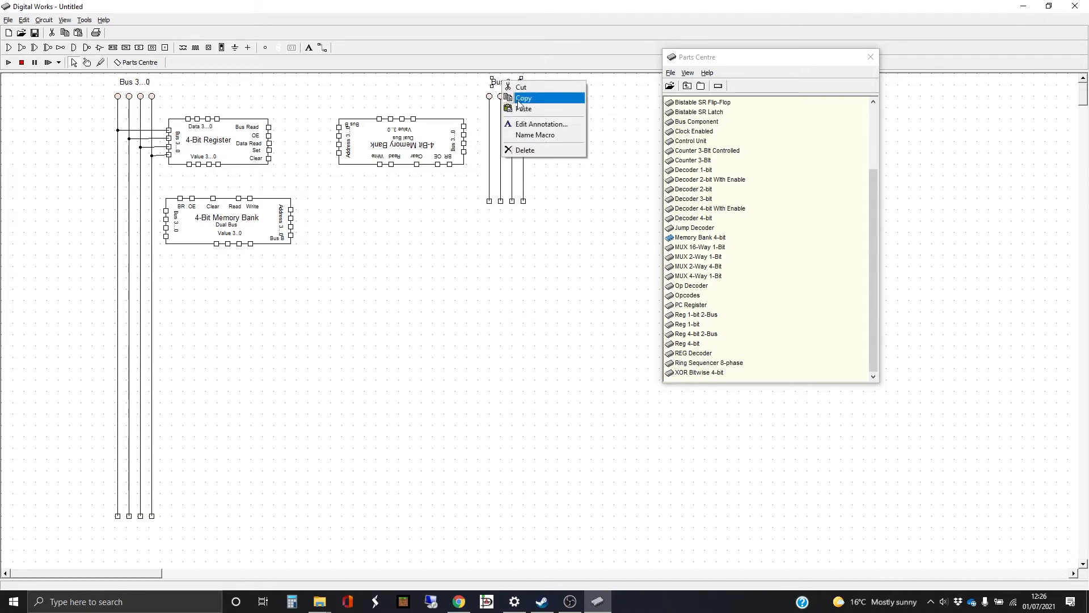
{"action": "left_click", "coordinate": [528, 124]}
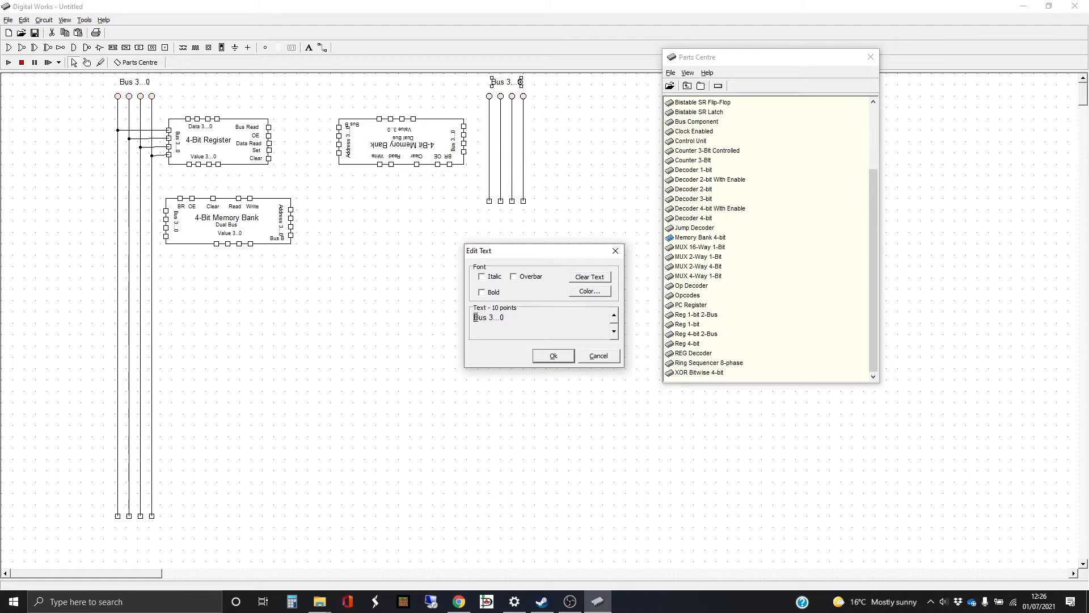
{"action": "type", "text": "OP"}
{"action": "key", "text": "Return"}
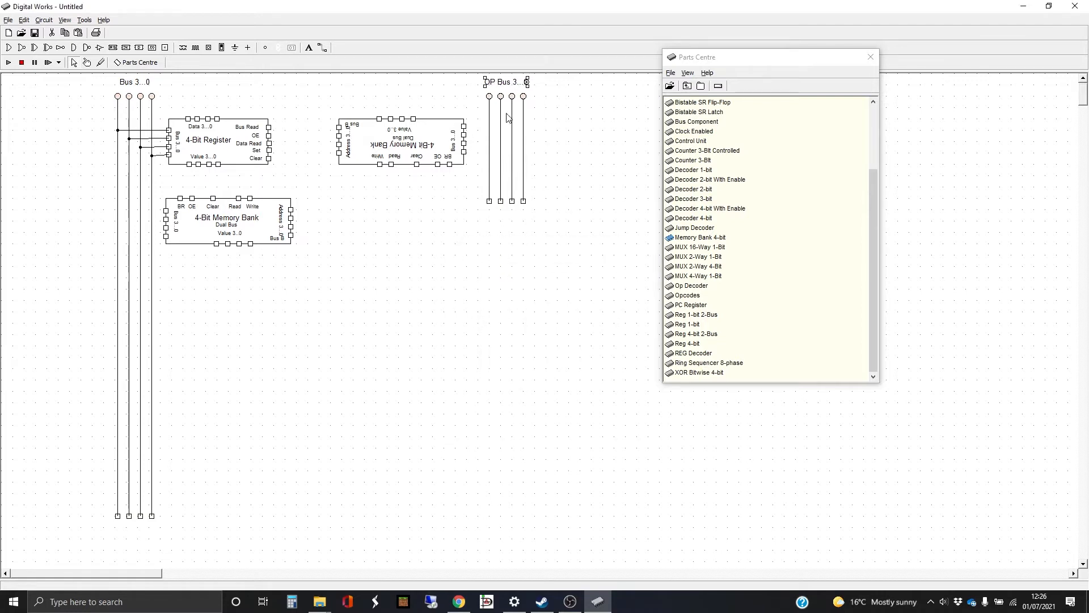
{"action": "left_click_drag", "start_coordinate": [504, 86], "coordinate": [505, 89]}
{"action": "left_click", "coordinate": [539, 150]}
Wire the rotated memory bank's four Bus 3...0 pins to the four OP Bus lines
{"action": "left_click", "coordinate": [321, 48]}
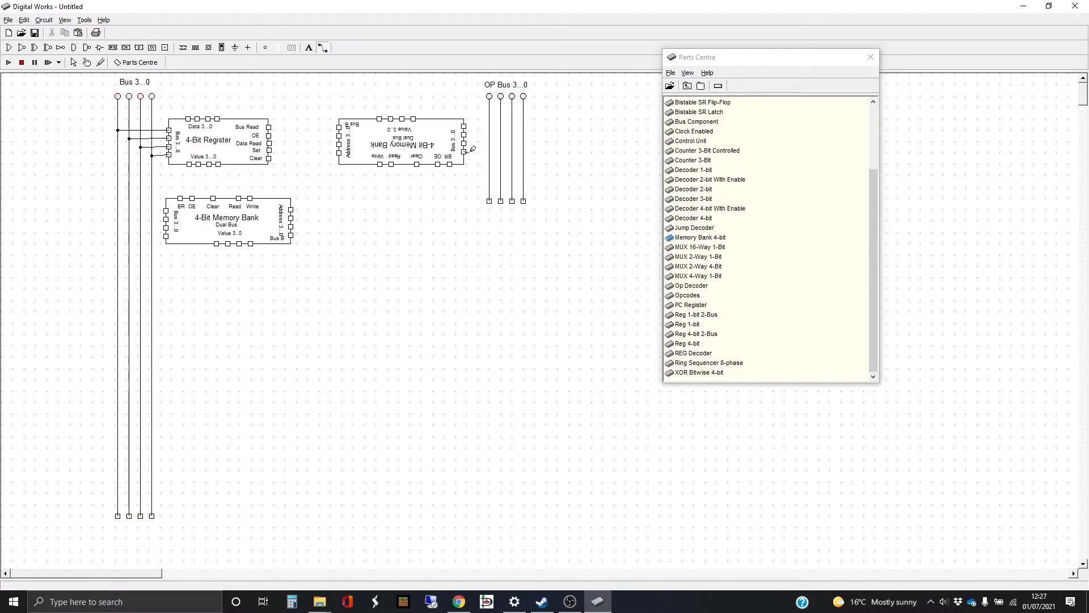
{"action": "left_click_drag", "start_coordinate": [470, 151], "coordinate": [489, 152]}
{"action": "mouse_move", "coordinate": [467, 142]}
{"action": "left_mouse_down"}
{"action": "mouse_move", "coordinate": [501, 144]}
{"action": "mouse_move", "coordinate": [491, 133]}
{"action": "mouse_move", "coordinate": [516, 130]}
{"action": "mouse_move", "coordinate": [499, 121]}
{"action": "mouse_move", "coordinate": [523, 123]}
{"action": "left_mouse_up"}
Wire the register's four Value 3...0 outputs to the rotated memory bank's four Address pins, routing the wires below the register
{"action": "left_click_drag", "start_coordinate": [221, 168], "coordinate": [297, 170]}
{"action": "left_click", "coordinate": [302, 171]}
{"action": "left_click", "coordinate": [339, 127]}
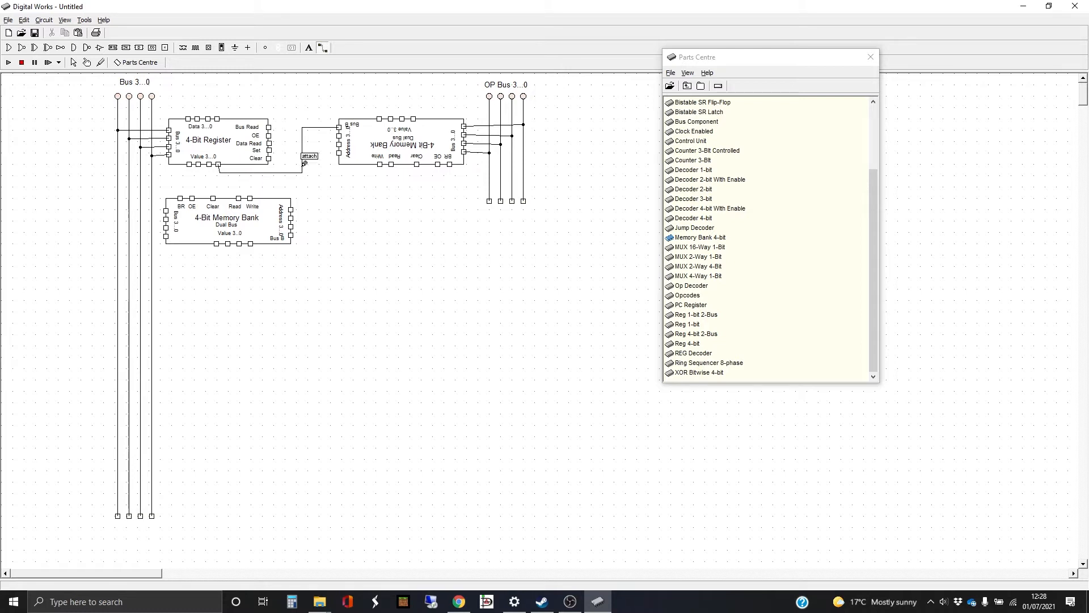
{"action": "left_click", "coordinate": [210, 172]}
{"action": "left_click", "coordinate": [308, 177]}
{"action": "left_click", "coordinate": [343, 132]}
{"action": "left_click", "coordinate": [198, 180]}
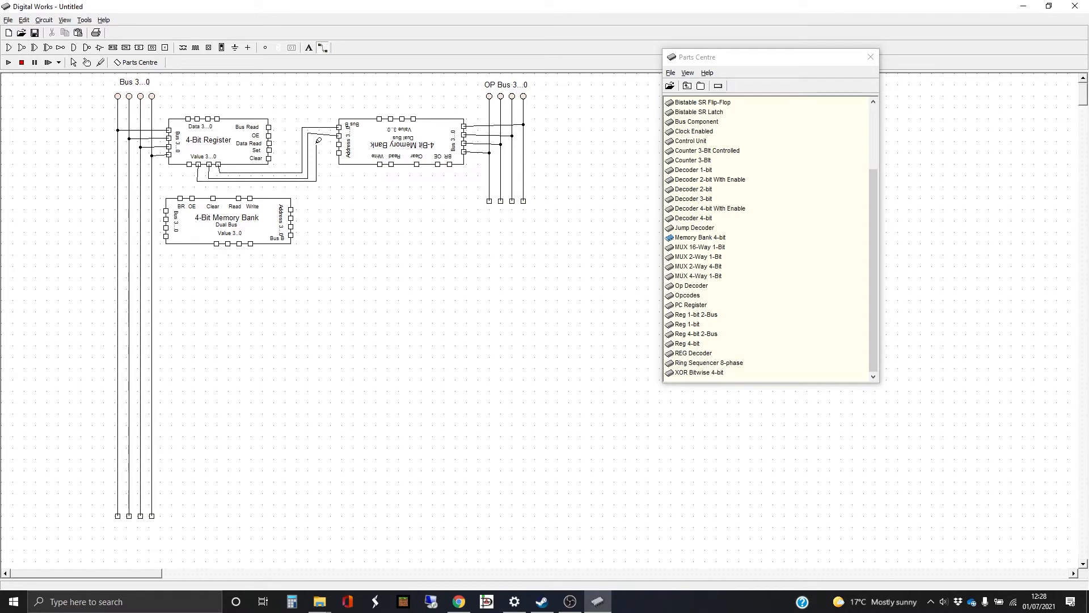
{"action": "left_click", "coordinate": [339, 144]}
{"action": "left_click", "coordinate": [190, 162]}
{"action": "left_click", "coordinate": [327, 185]}
{"action": "left_click", "coordinate": [341, 152]}
{"action": "left_click", "coordinate": [75, 63]}
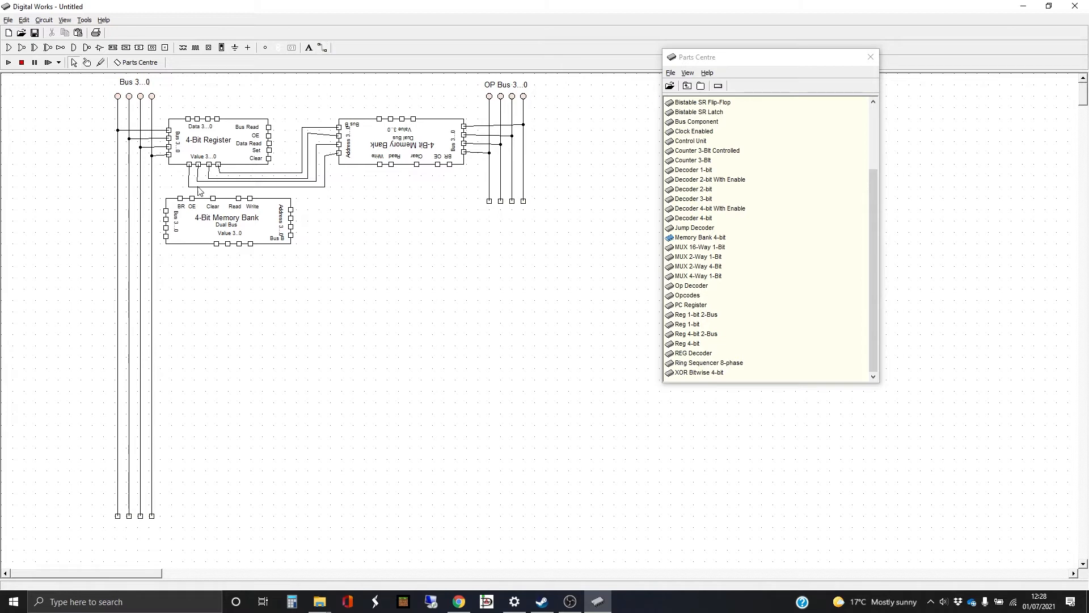
{"action": "left_click", "coordinate": [239, 215]}
{"action": "double_click", "coordinate": [239, 214]}
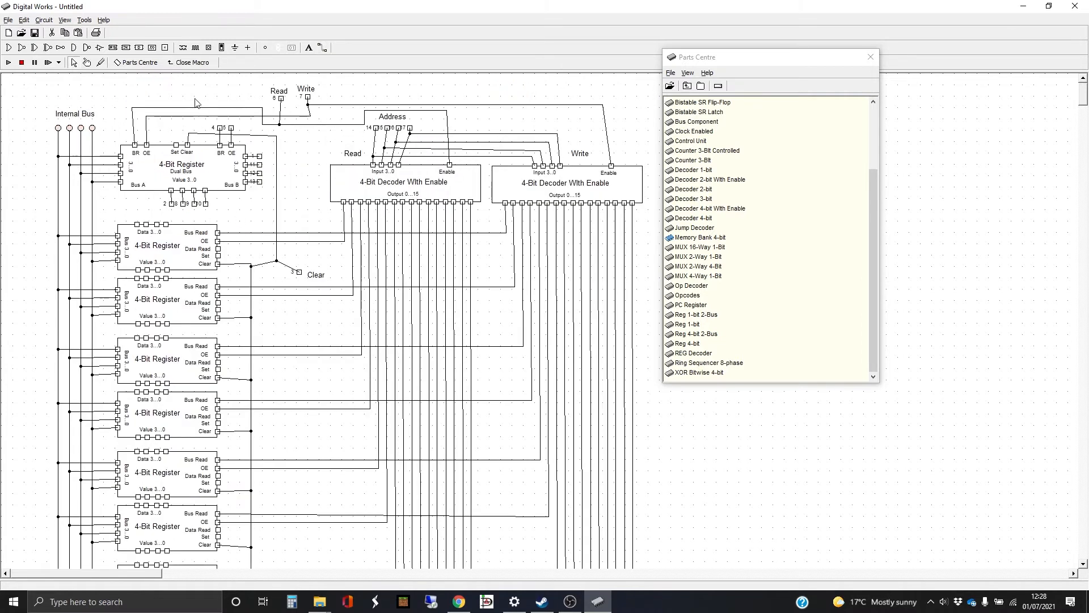
{"action": "left_click", "coordinate": [190, 67]}
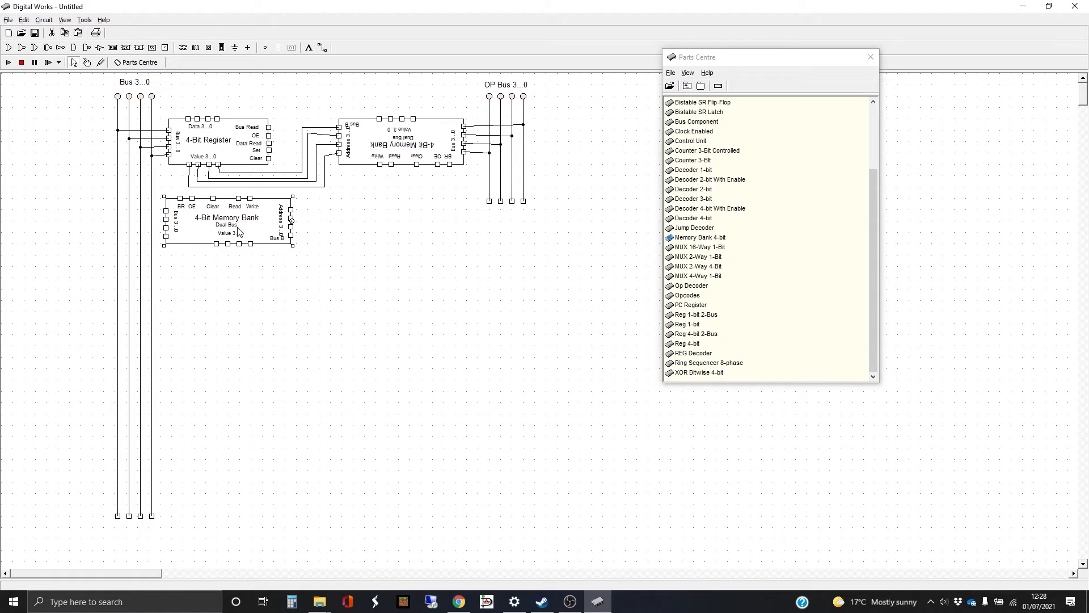
Move the lower memory bank down and wire its four Address pins to the register's four Value 3...0 lines
{"action": "left_click_drag", "start_coordinate": [238, 221], "coordinate": [239, 248]}
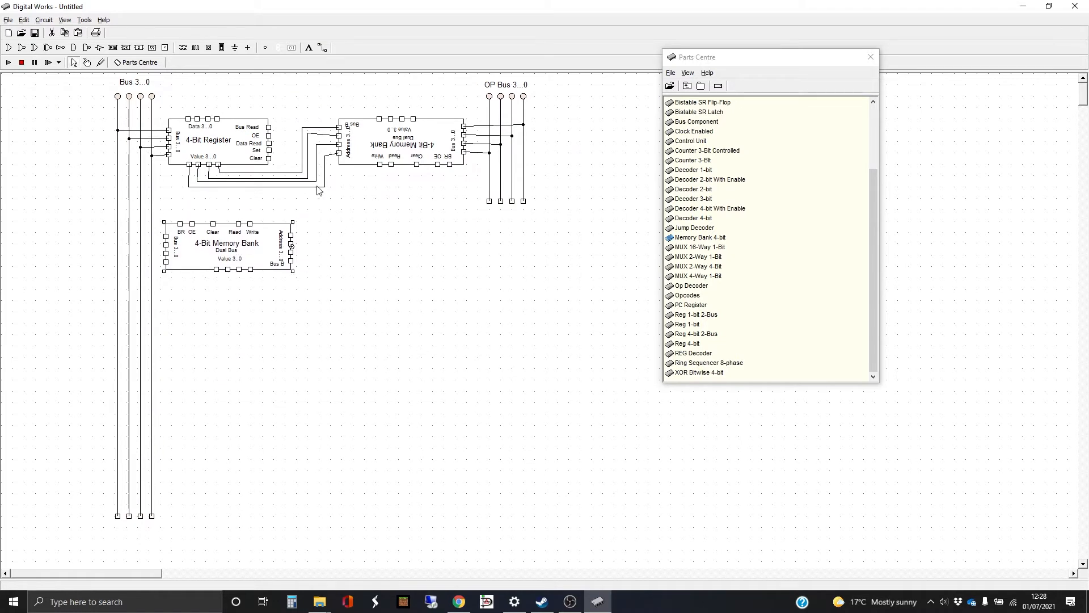
{"action": "left_click", "coordinate": [322, 49]}
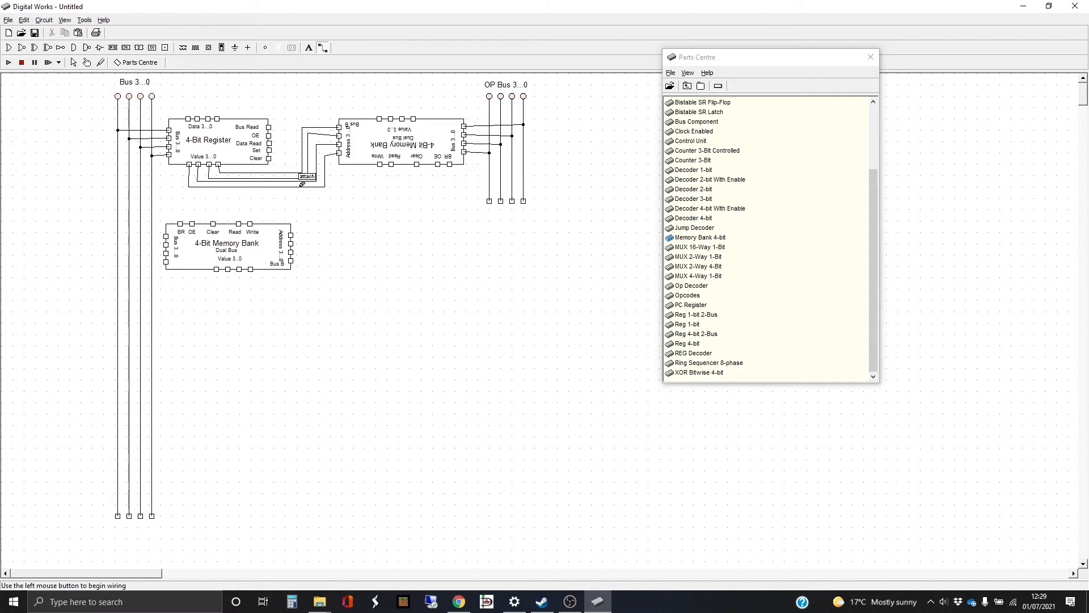
{"action": "left_click_drag", "start_coordinate": [299, 186], "coordinate": [301, 230]}
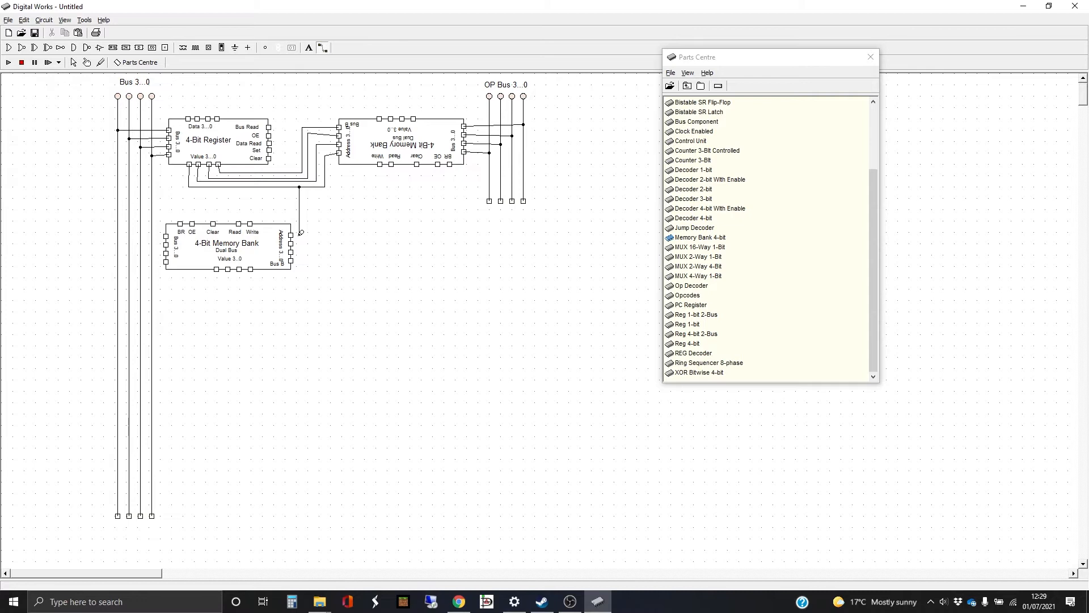
{"action": "left_click", "coordinate": [293, 233]}
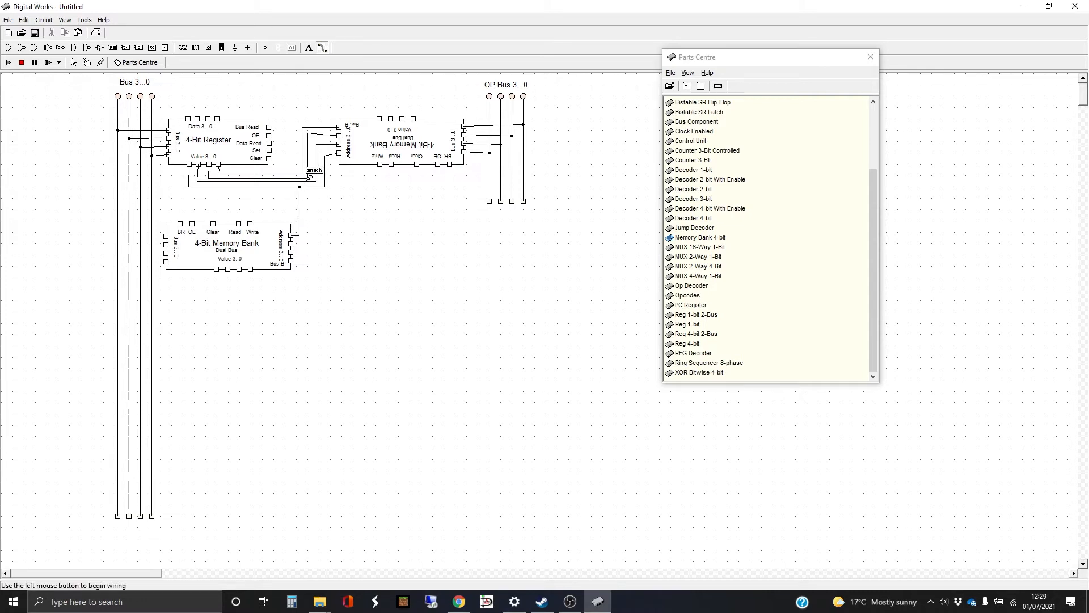
{"action": "left_click", "coordinate": [307, 181]}
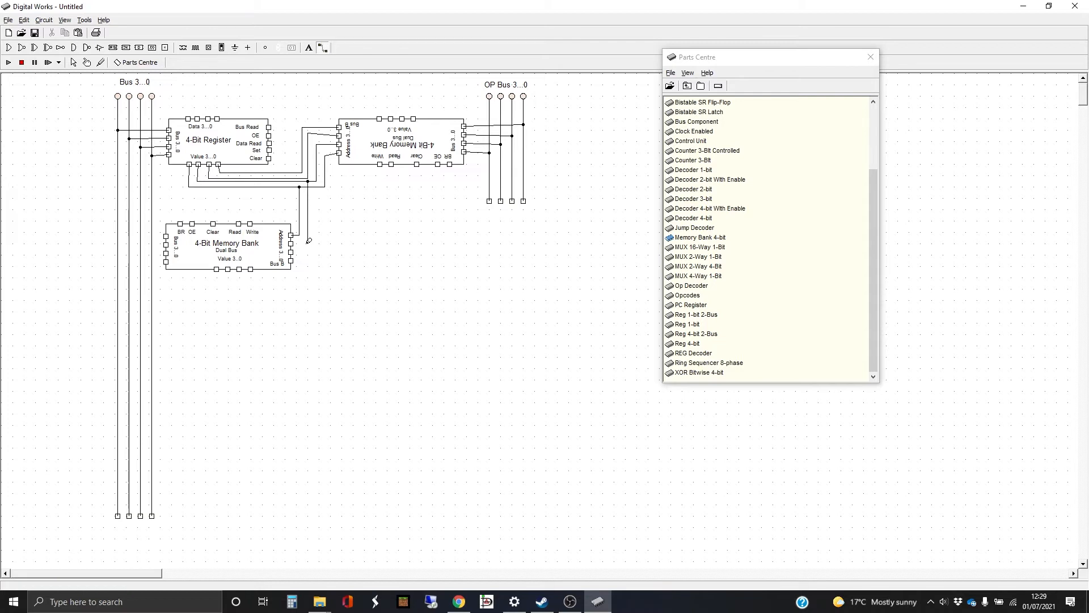
{"action": "left_click", "coordinate": [291, 242]}
{"action": "mouse_move", "coordinate": [331, 175]}
{"action": "left_mouse_down"}
{"action": "mouse_move", "coordinate": [331, 191]}
{"action": "mouse_move", "coordinate": [316, 190]}
{"action": "mouse_move", "coordinate": [316, 248]}
{"action": "mouse_move", "coordinate": [292, 252]}
{"action": "left_mouse_up"}
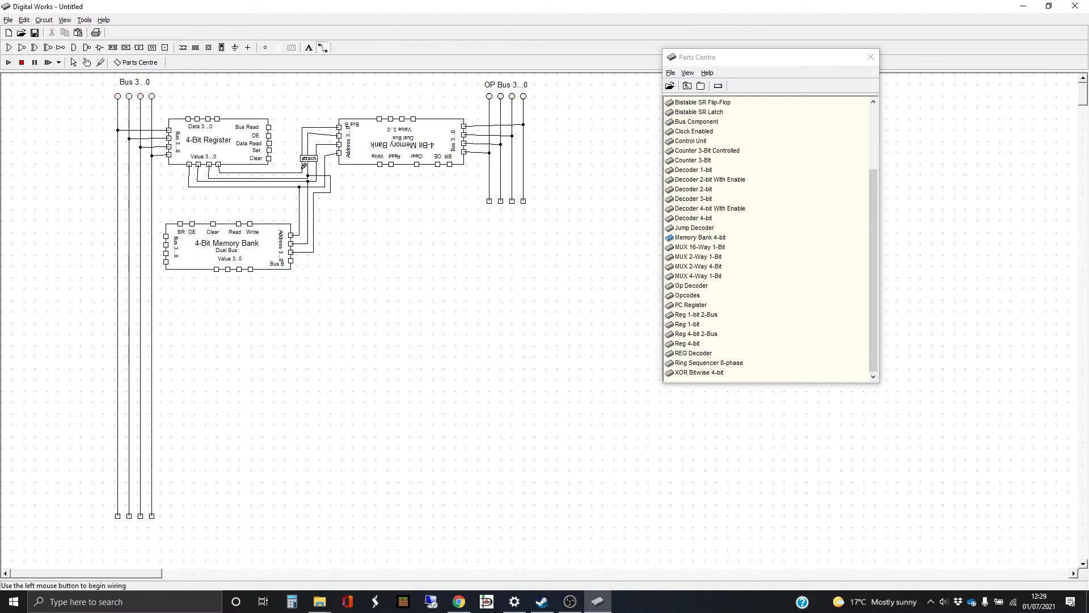
{"action": "mouse_move", "coordinate": [304, 165]}
{"action": "left_mouse_down"}
{"action": "mouse_move", "coordinate": [337, 169]}
{"action": "mouse_move", "coordinate": [338, 193]}
{"action": "mouse_move", "coordinate": [321, 197]}
{"action": "mouse_move", "coordinate": [321, 257]}
{"action": "mouse_move", "coordinate": [290, 261]}
{"action": "left_mouse_up"}
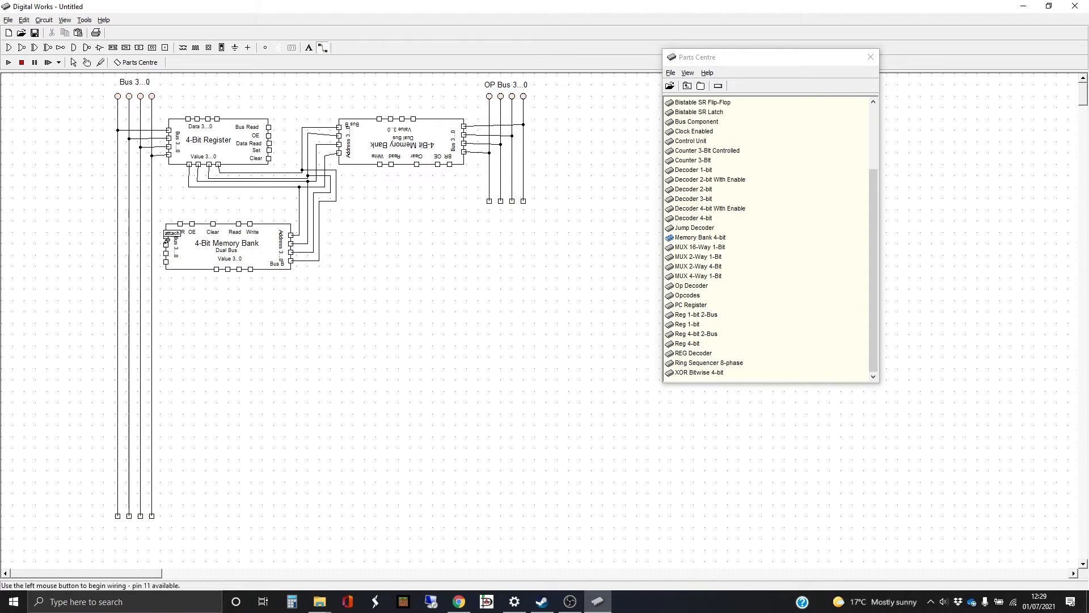
Wire the lower memory bank's four Bus 3...0 pins to the four main bus lines
{"action": "left_click_drag", "start_coordinate": [168, 234], "coordinate": [131, 241]}
{"action": "left_click", "coordinate": [129, 244]}
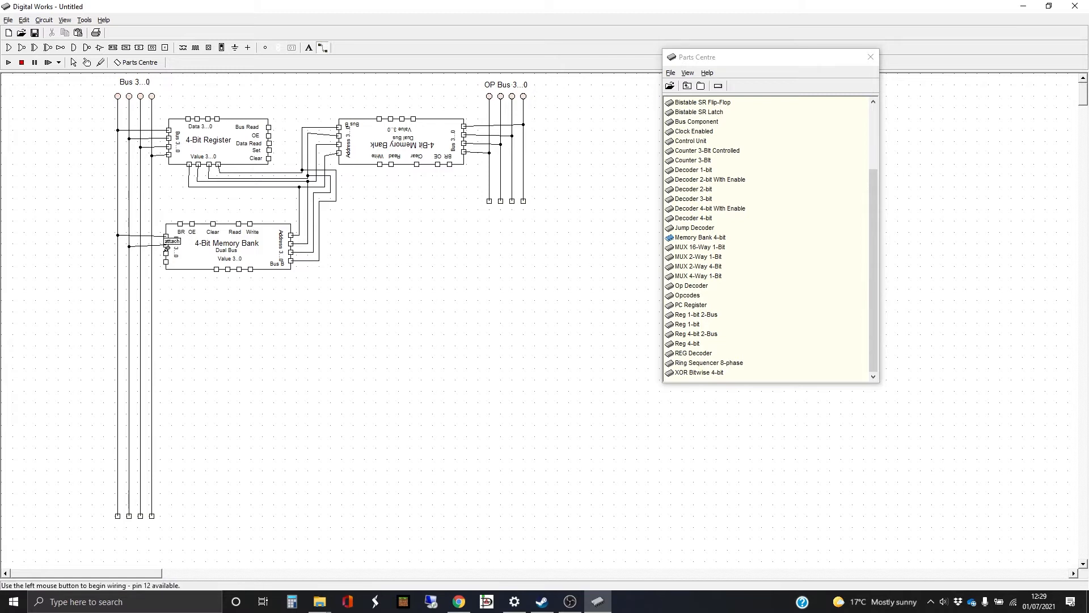
{"action": "left_click", "coordinate": [165, 253]}
{"action": "left_click", "coordinate": [140, 251]}
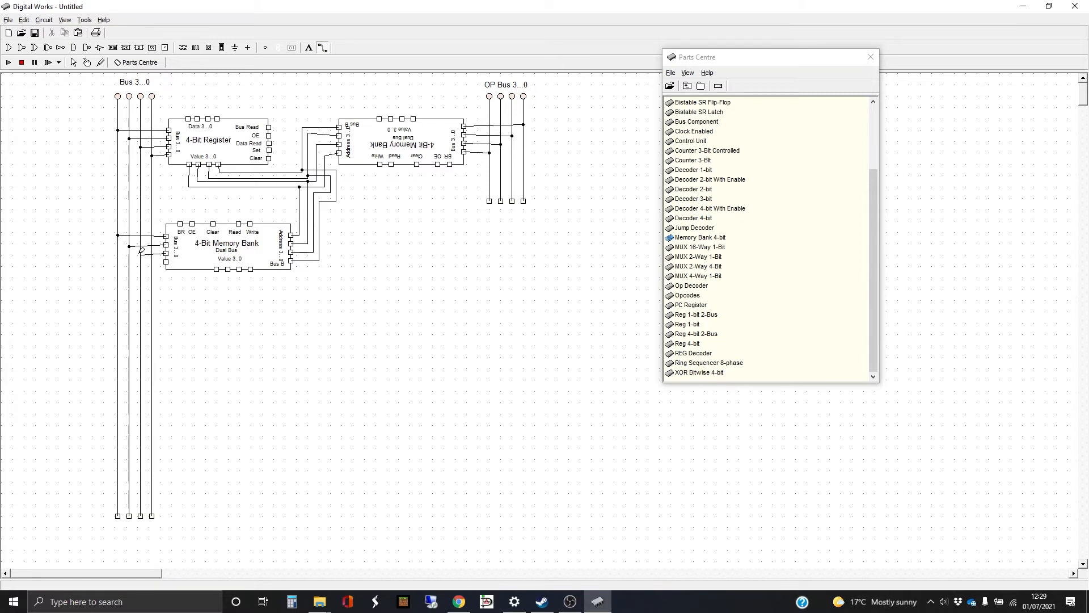
{"action": "left_click", "coordinate": [140, 254]}
{"action": "left_click", "coordinate": [165, 261]}
{"action": "left_click", "coordinate": [151, 262]}
Add the label "MAR" above the top register and nudge it into place
{"action": "left_click", "coordinate": [307, 49]}
{"action": "left_click", "coordinate": [243, 111]}
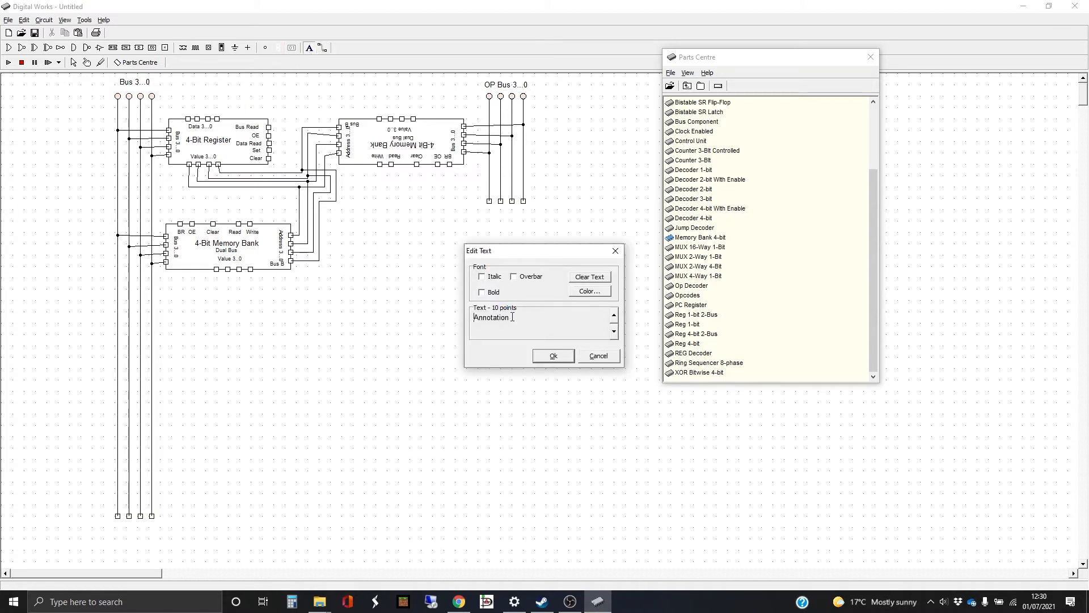
{"action": "left_click_drag", "start_coordinate": [513, 317], "coordinate": [461, 318]}
{"action": "type", "text": "MAR"}
{"action": "key", "text": "Return"}
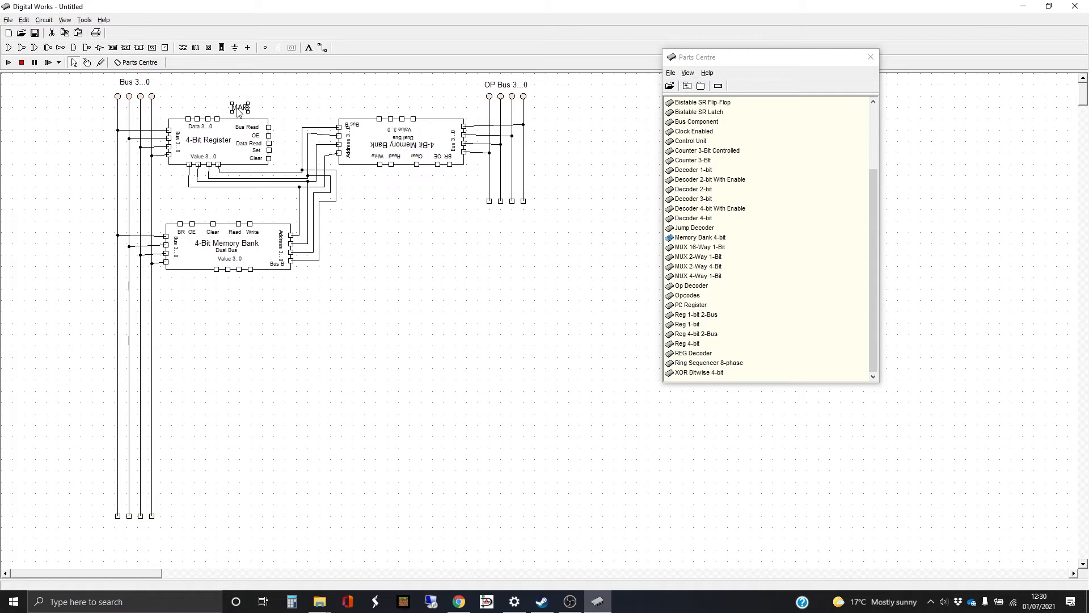
{"action": "left_click_drag", "start_coordinate": [238, 112], "coordinate": [241, 114]}
Add the label "MEM Op" above the rotated memory bank
{"action": "left_click", "coordinate": [310, 49]}
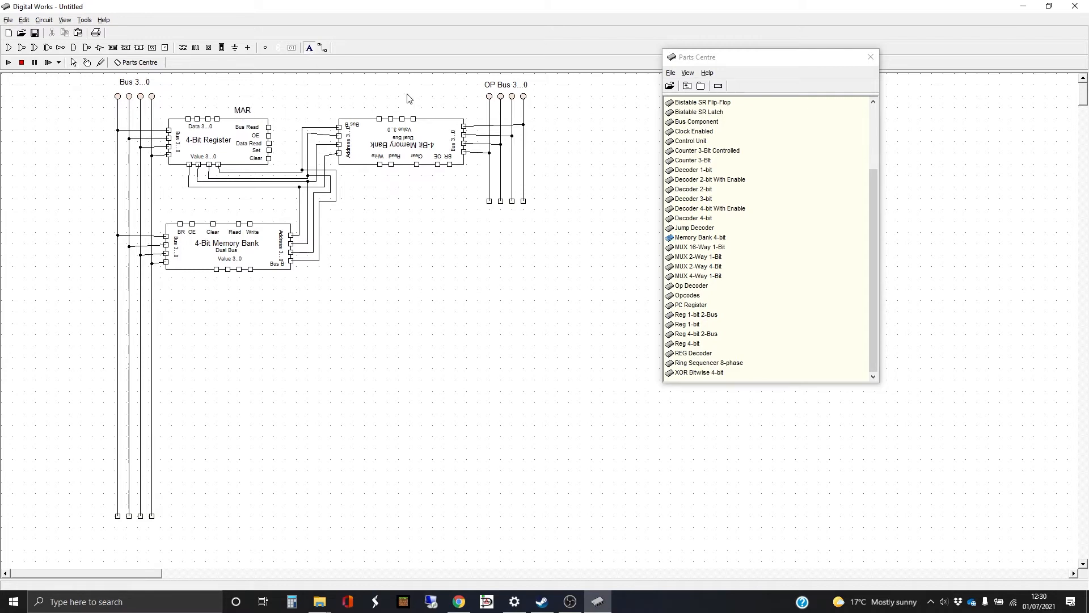
{"action": "left_click", "coordinate": [434, 112]}
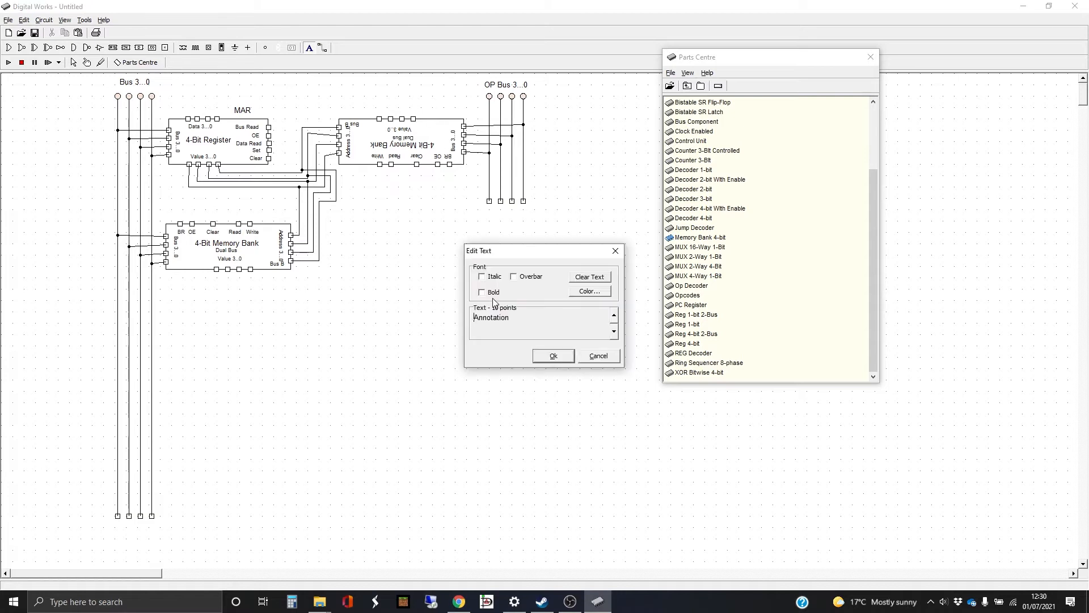
{"action": "left_click_drag", "start_coordinate": [513, 316], "coordinate": [467, 316]}
{"action": "type", "text": "MEM Op"}
{"action": "left_click", "coordinate": [555, 357]}
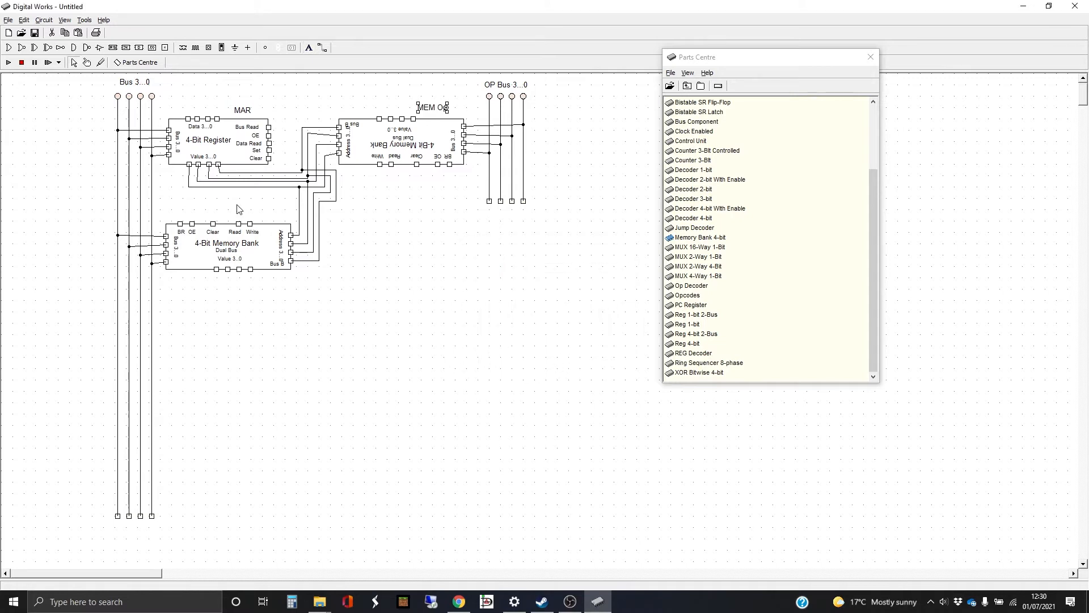
Add the label "Mem Data" above the lower memory bank
{"action": "left_click", "coordinate": [307, 49]}
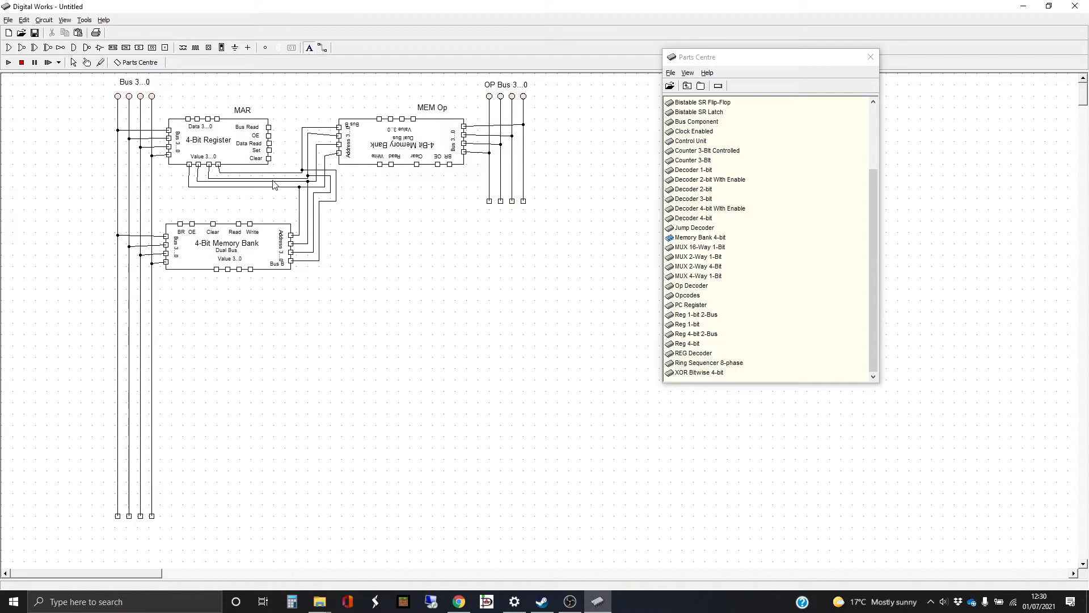
{"action": "left_click", "coordinate": [267, 220]}
{"action": "left_click_drag", "start_coordinate": [516, 319], "coordinate": [470, 318]}
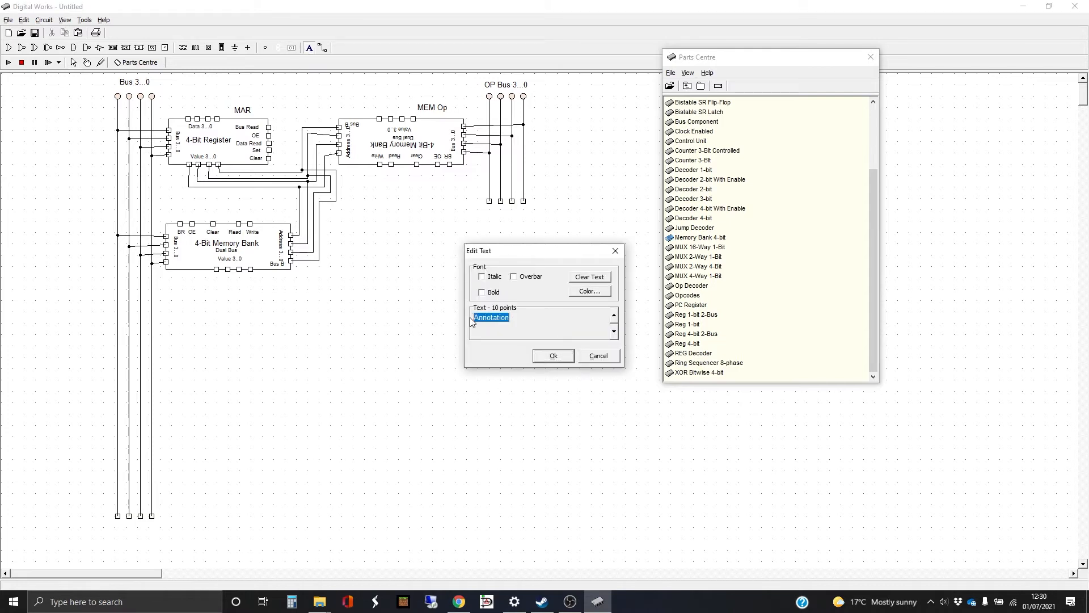
{"action": "type", "text": "Mem Data"}
{"action": "key", "text": "Return"}
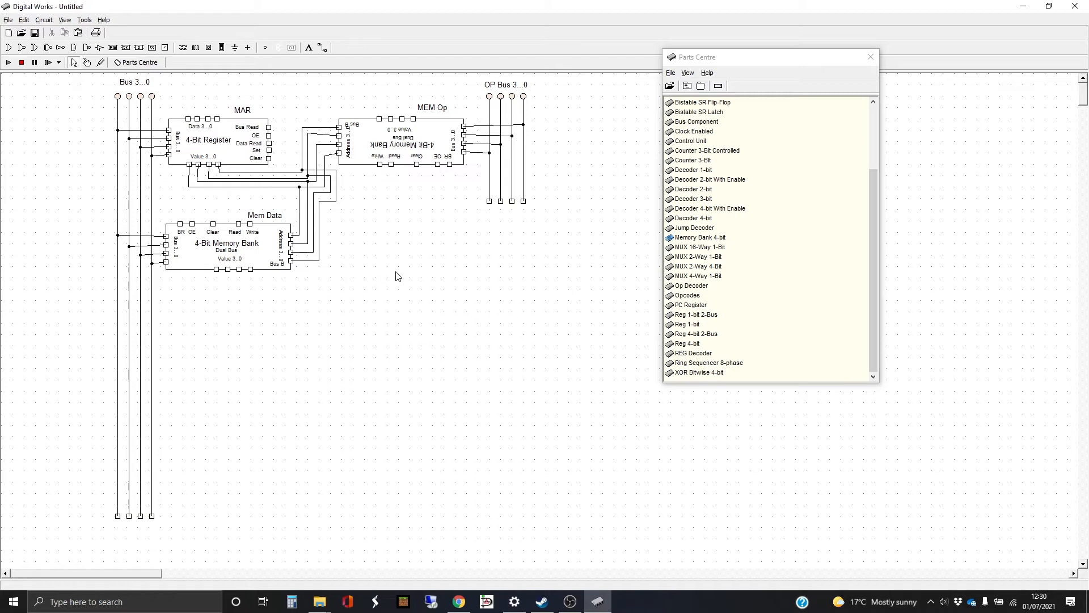
Extend the OP Bus lines slightly downward and place a Reg 4-bit part below the Mem Data bank, beside the main bus
{"action": "left_click_drag", "start_coordinate": [556, 228], "coordinate": [513, 227]}
{"action": "left_click", "coordinate": [687, 344]}
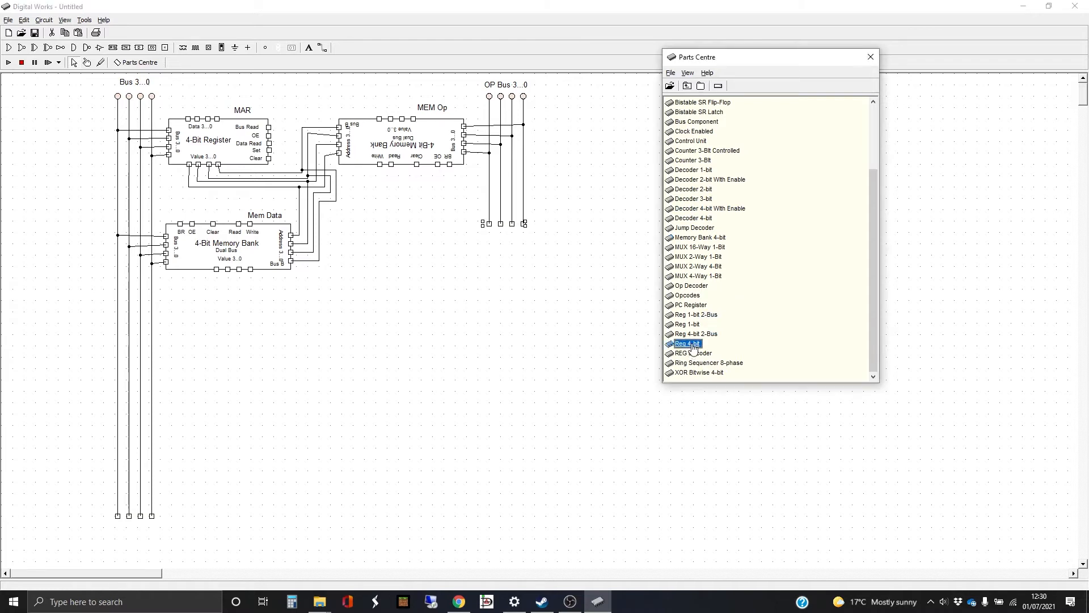
{"action": "left_click", "coordinate": [213, 317]}
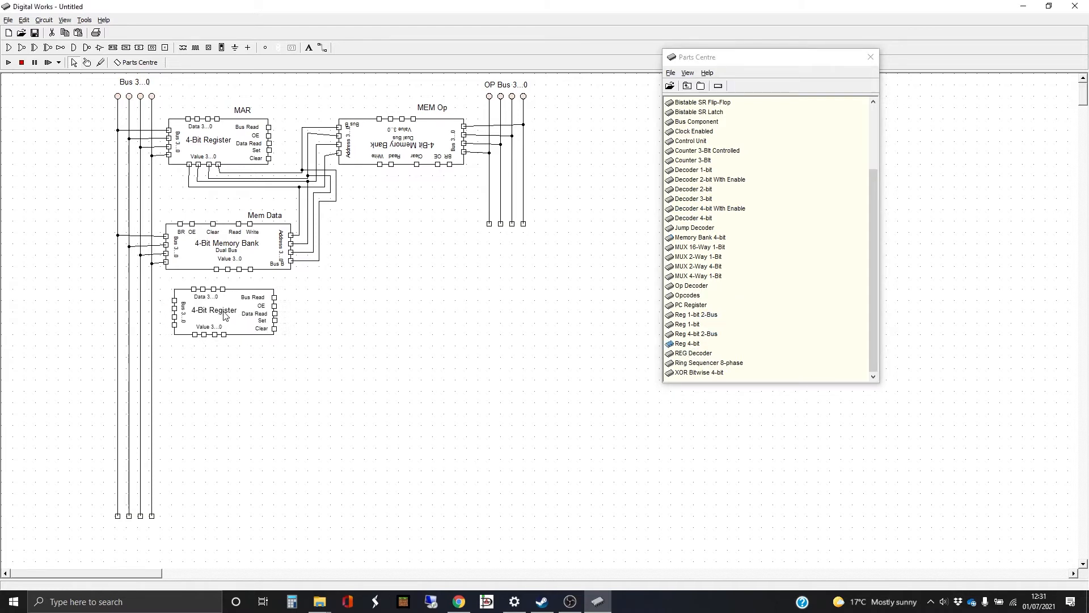
{"action": "left_click_drag", "start_coordinate": [214, 315], "coordinate": [215, 321]}
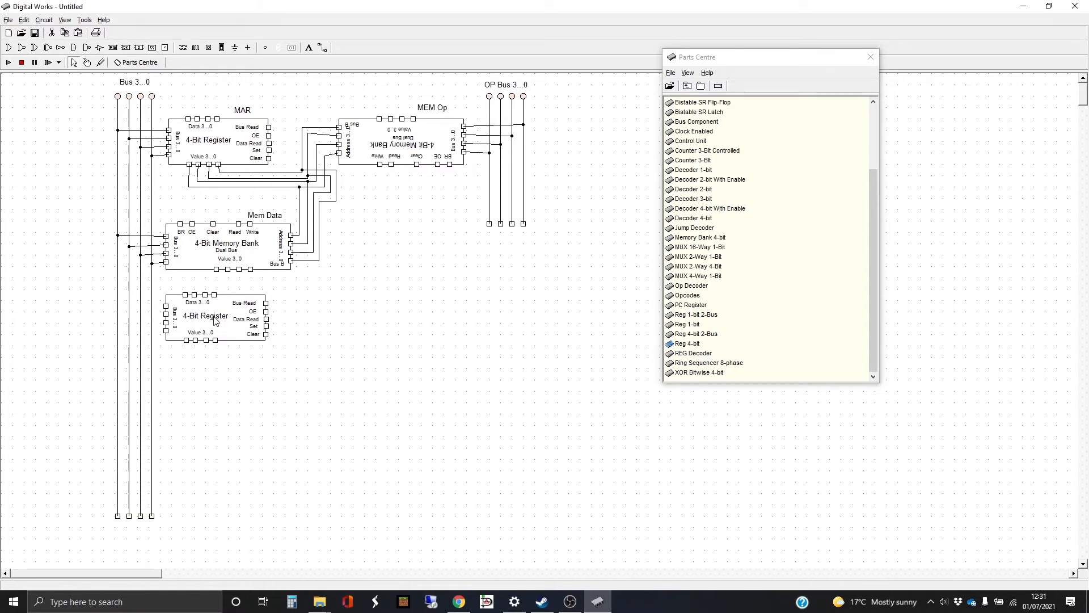
{"action": "left_click", "coordinate": [214, 321]}
Place another Reg 4-bit part beside the OP Bus, moving the parts window out of the way
{"action": "left_click_drag", "start_coordinate": [688, 343], "coordinate": [620, 189]}
{"action": "left_click_drag", "start_coordinate": [768, 61], "coordinate": [860, 64]}
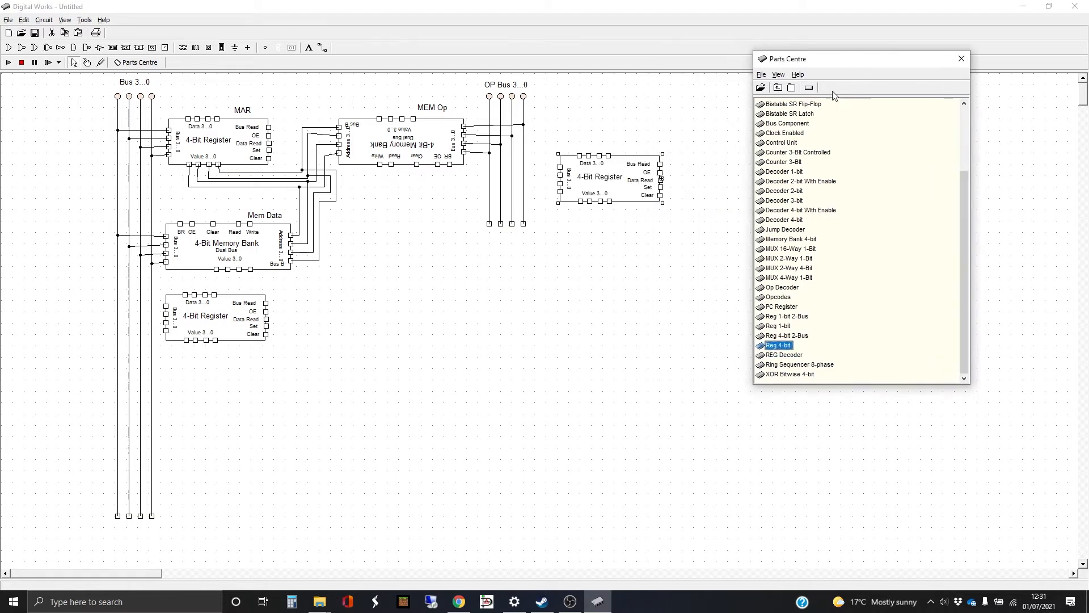
{"action": "left_click_drag", "start_coordinate": [620, 167], "coordinate": [609, 173]}
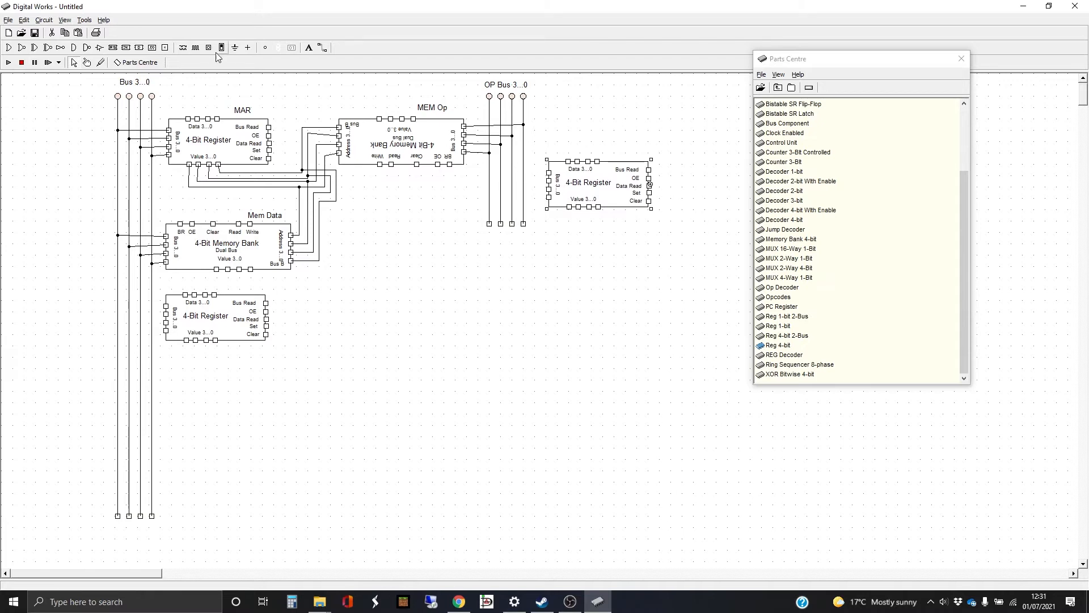
Wire the four Bus 3...0 pins of the register beside the OP Bus to its lines, and those of the register below Mem Data to the main bus
{"action": "left_click", "coordinate": [321, 49]}
{"action": "mouse_move", "coordinate": [550, 170]}
{"action": "left_mouse_down"}
{"action": "mouse_move", "coordinate": [491, 171]}
{"action": "mouse_move", "coordinate": [547, 179]}
{"action": "mouse_move", "coordinate": [501, 177]}
{"action": "left_mouse_up"}
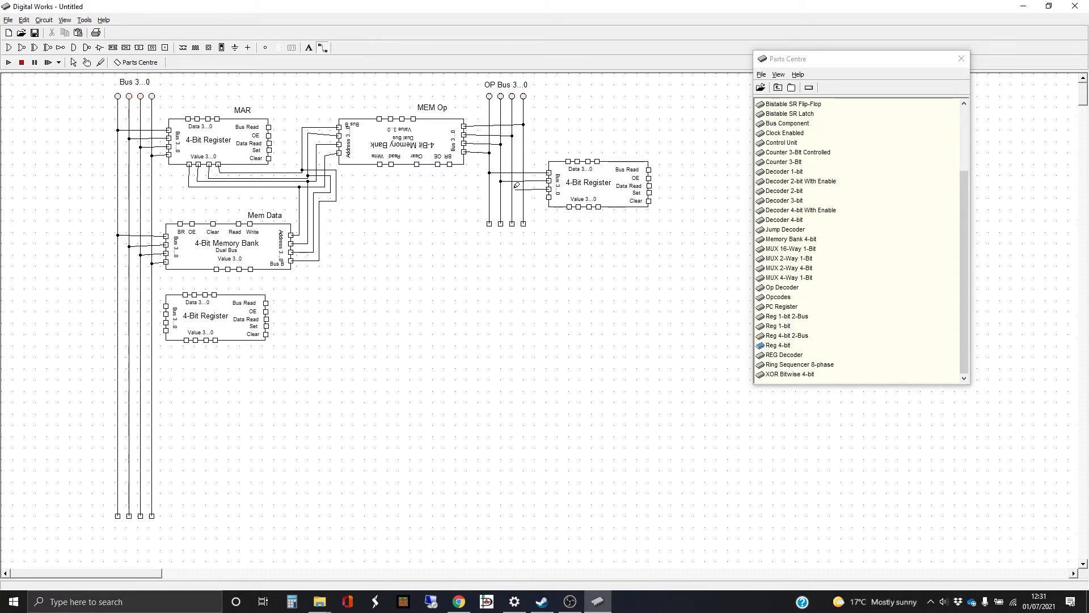
{"action": "left_click_drag", "start_coordinate": [548, 197], "coordinate": [525, 196]}
{"action": "left_click_drag", "start_coordinate": [167, 303], "coordinate": [152, 331]}
Add the label "Data" above the register below the Mem Data bank
{"action": "left_click", "coordinate": [308, 48]}
{"action": "left_click", "coordinate": [456, 318]}
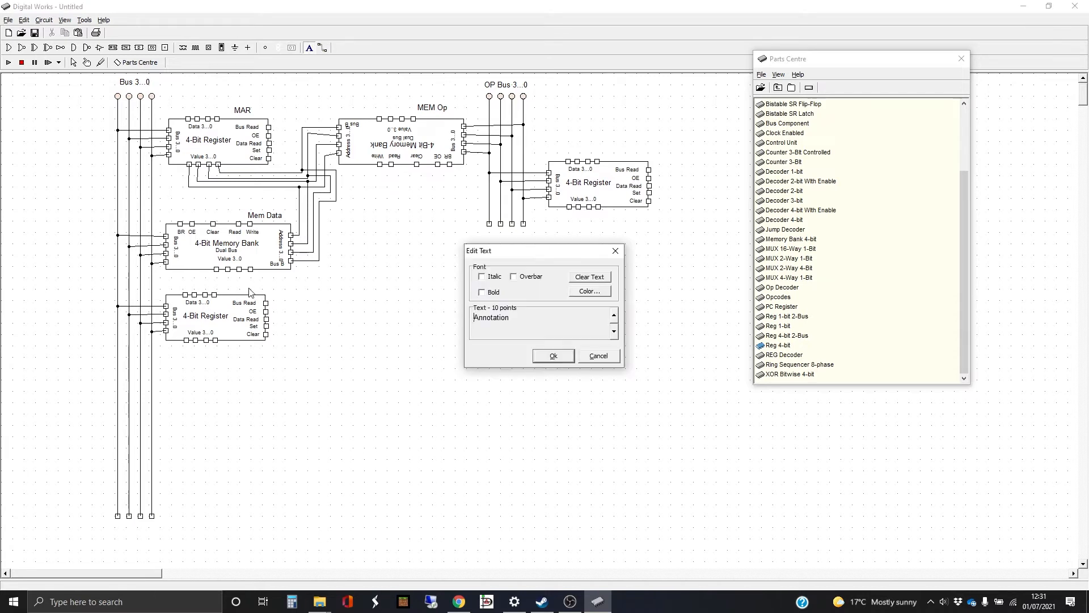
{"action": "type", "text": "Data"}
{"action": "key", "text": "Return"}
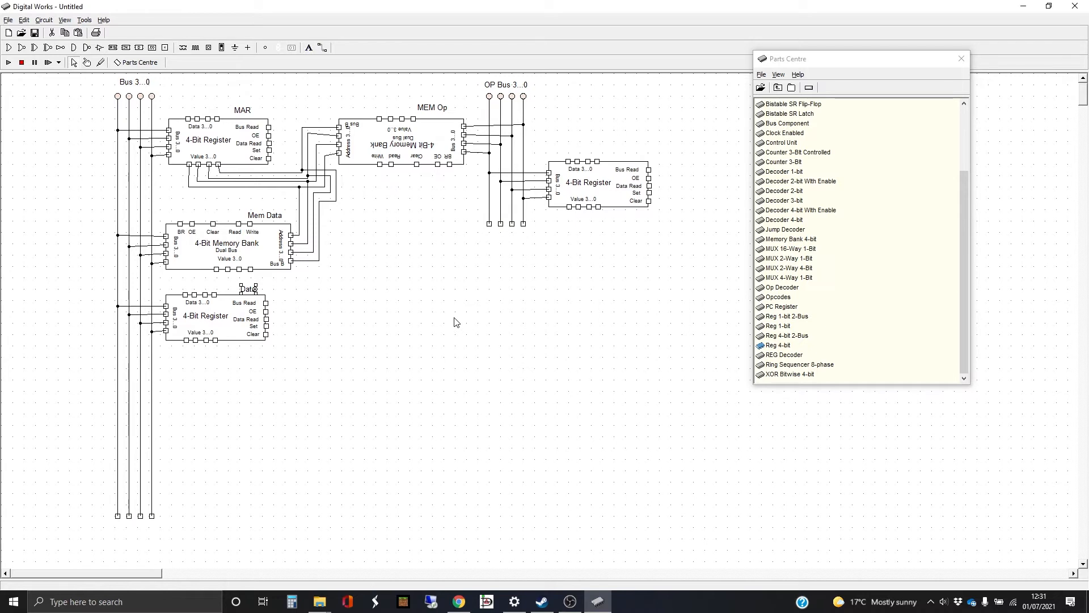
Change the lower register's label to "DATA" in capitals
{"action": "right_click", "coordinate": [252, 290]}
{"action": "left_click", "coordinate": [286, 329]}
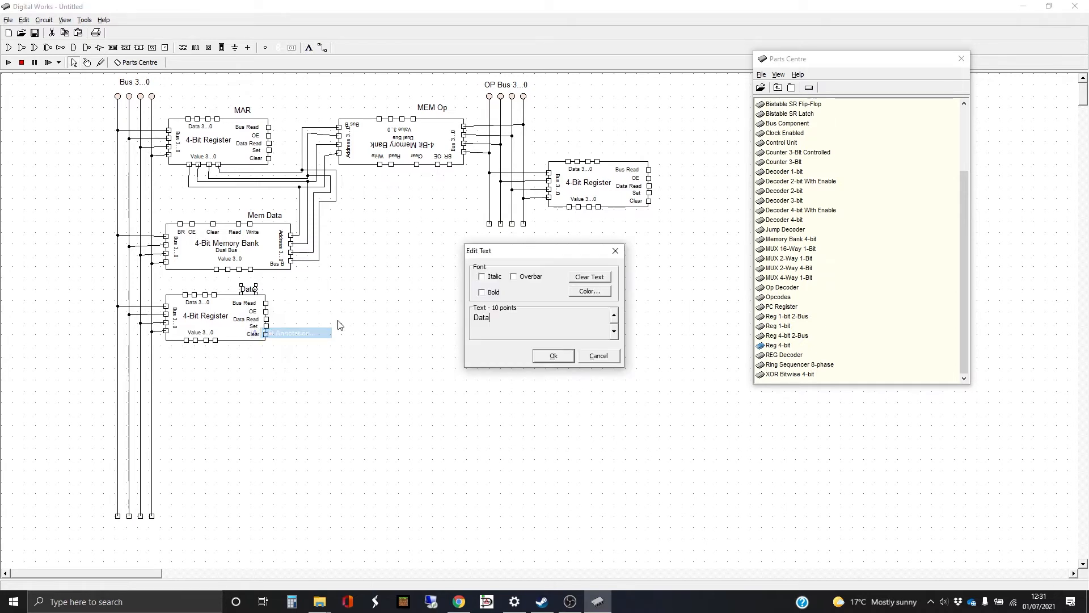
{"action": "left_click_drag", "start_coordinate": [492, 317], "coordinate": [475, 317]}
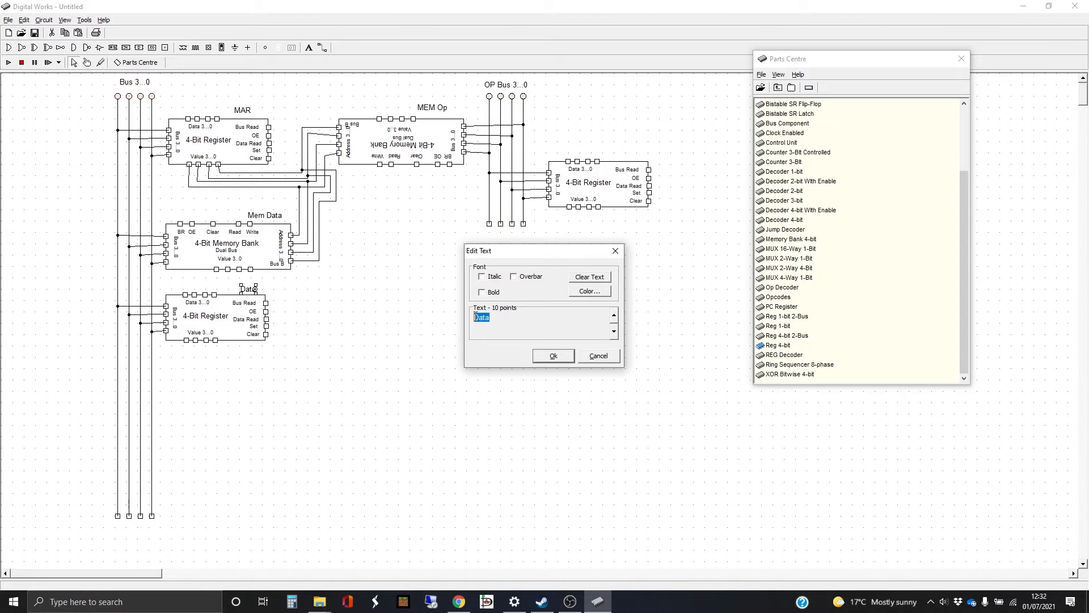
{"action": "type", "text": "DATA"}
{"action": "key", "text": "Return"}
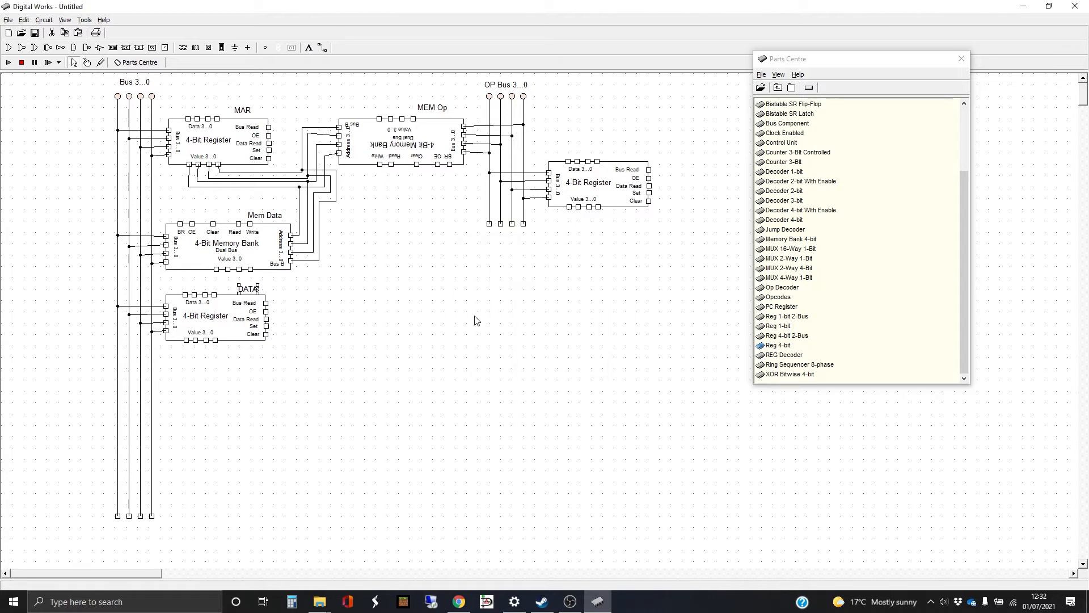
Add the label "OP" above the register beside the OP Bus
{"action": "left_click", "coordinate": [309, 48]}
{"action": "left_click", "coordinate": [624, 153]}
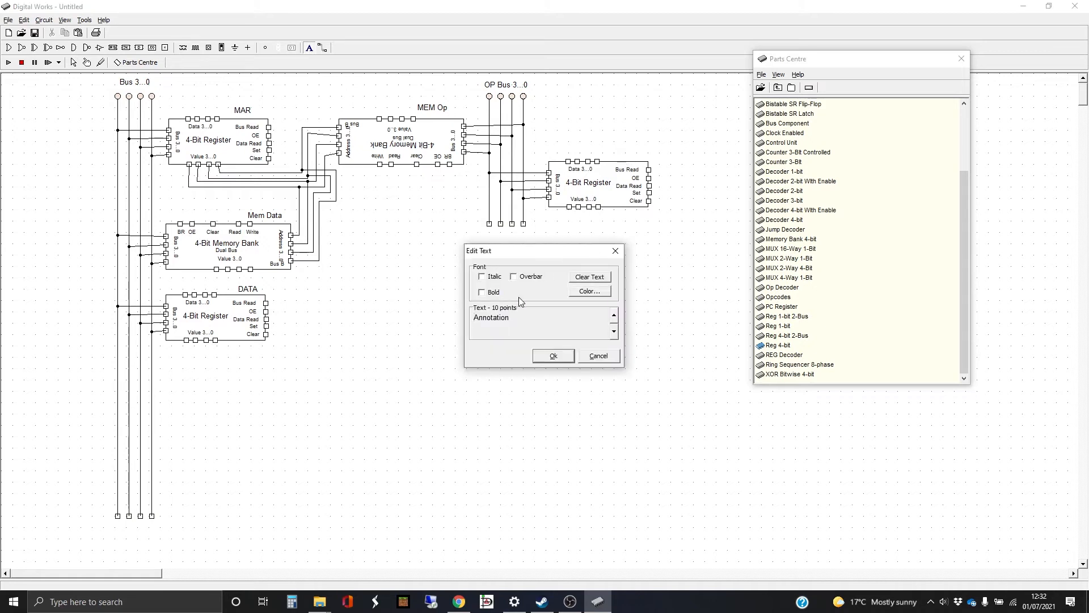
{"action": "double_click", "coordinate": [516, 320]}
{"action": "type", "text": "OP"}
{"action": "key", "text": "Return"}
{"action": "left_click", "coordinate": [457, 323]}
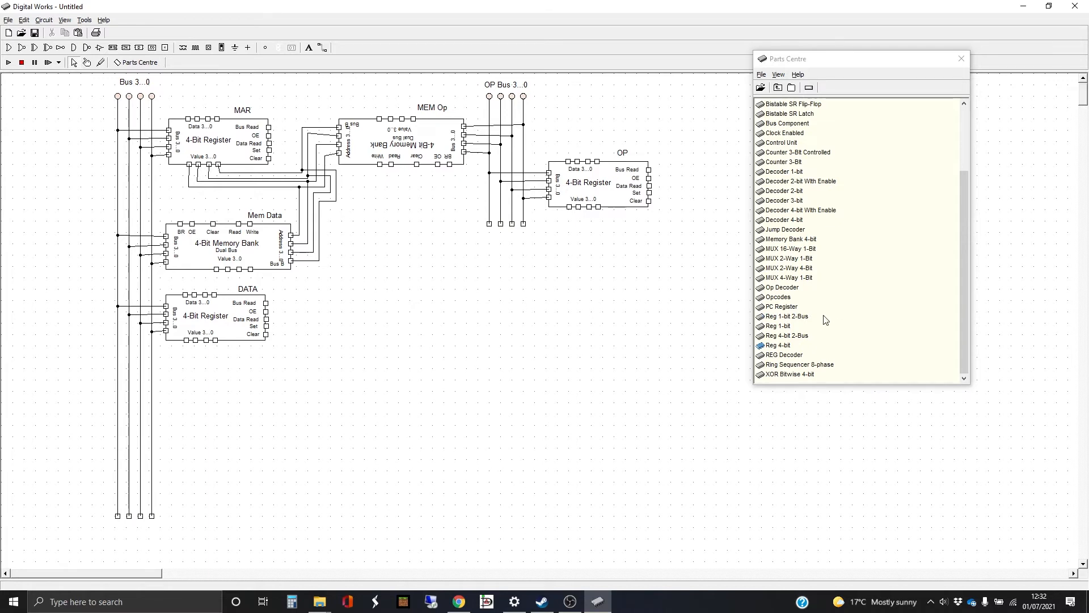
Place two more Reg 4-bit parts stacked below the DATA register and align them with it
{"action": "left_click", "coordinate": [779, 346]}
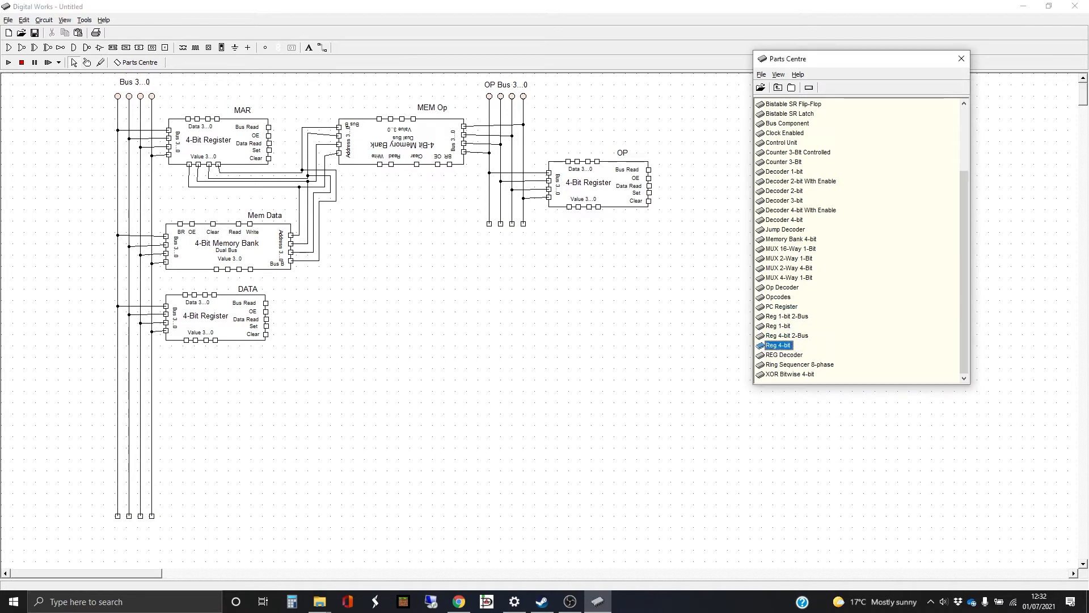
{"action": "left_click", "coordinate": [225, 377]}
{"action": "left_click_drag", "start_coordinate": [231, 370], "coordinate": [227, 390]}
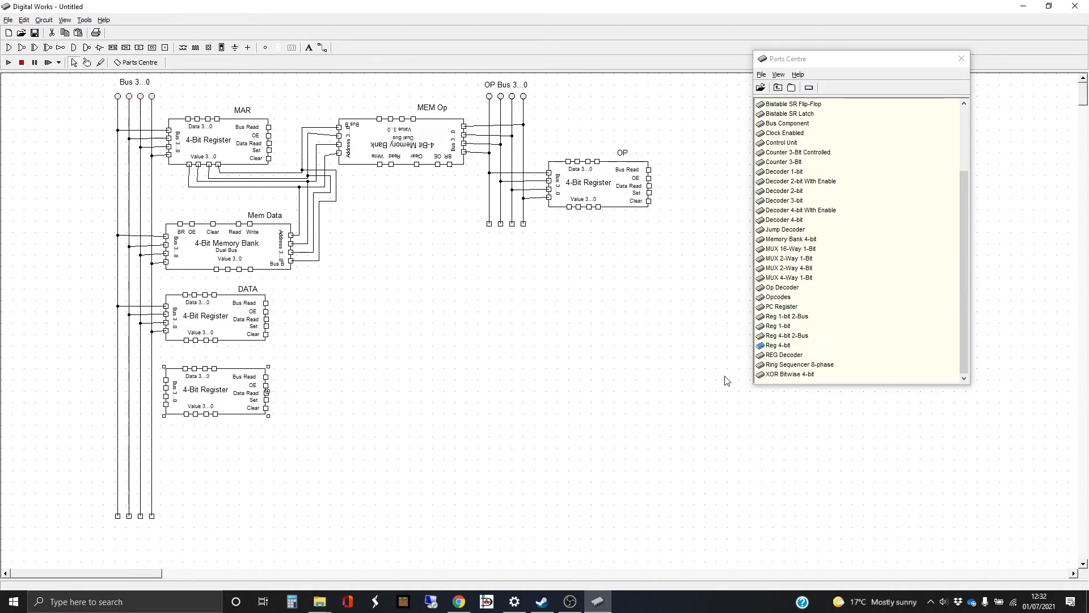
{"action": "left_click", "coordinate": [779, 344]}
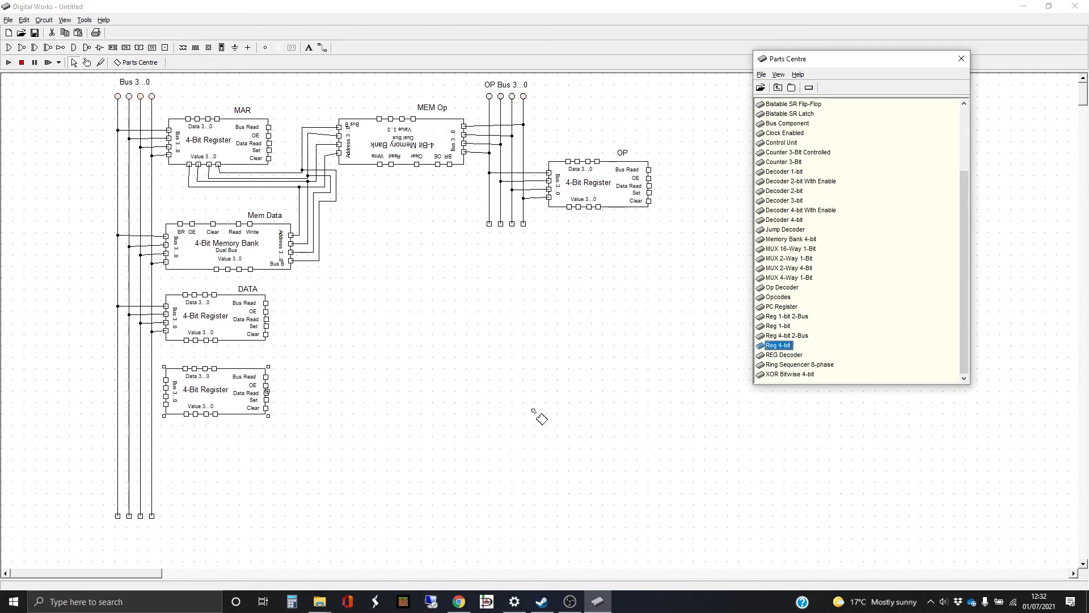
{"action": "left_click", "coordinate": [238, 451]}
{"action": "left_click_drag", "start_coordinate": [238, 451], "coordinate": [220, 456]}
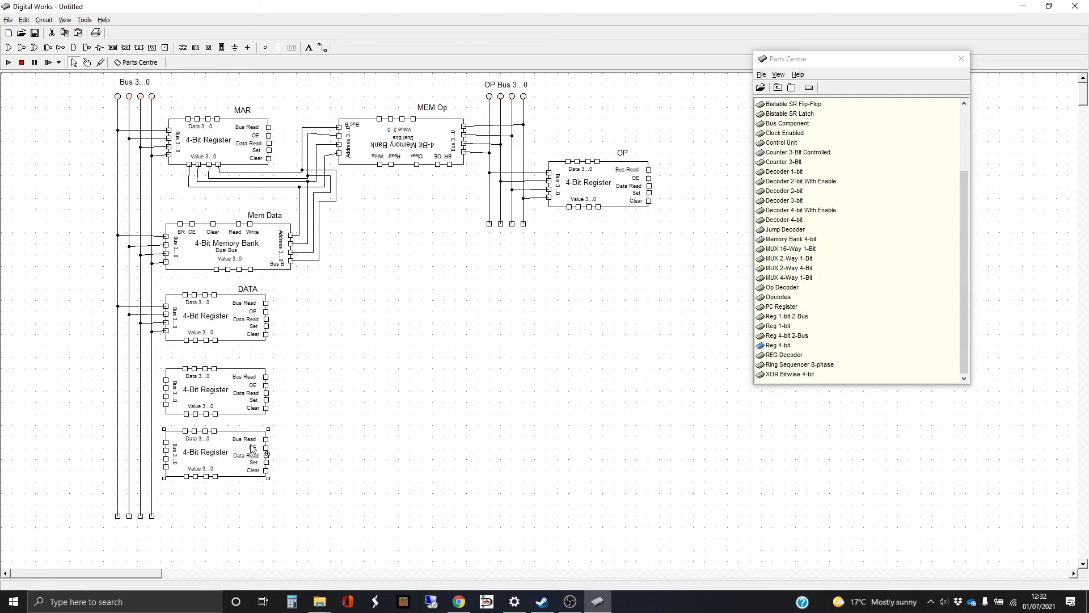
Move the lowest of the stacked registers down so it is evenly spaced below the register above it
{"action": "double_click", "coordinate": [229, 446]}
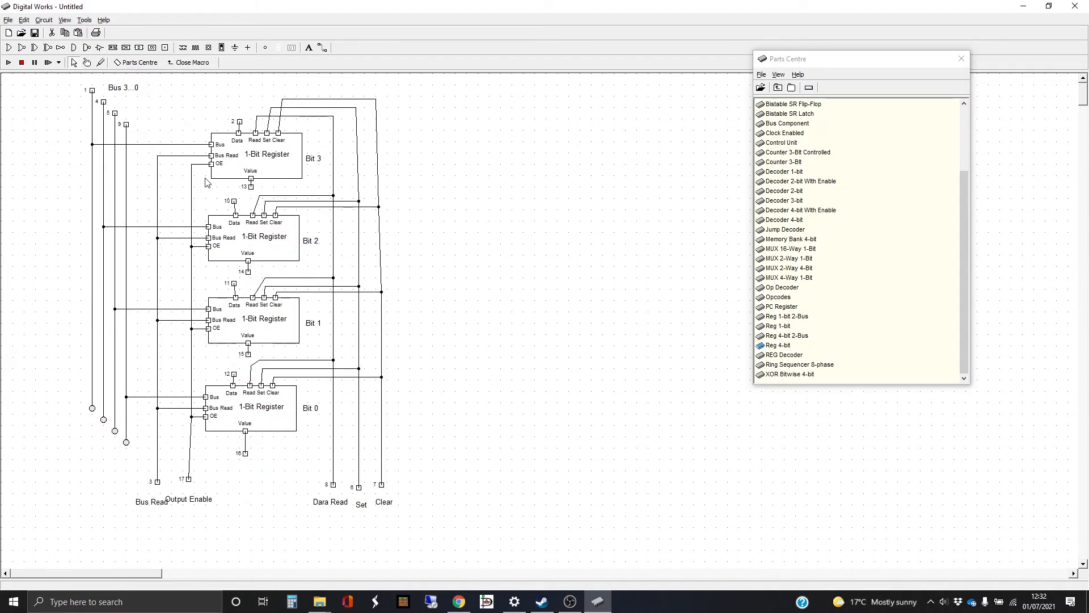
{"action": "left_click", "coordinate": [188, 62]}
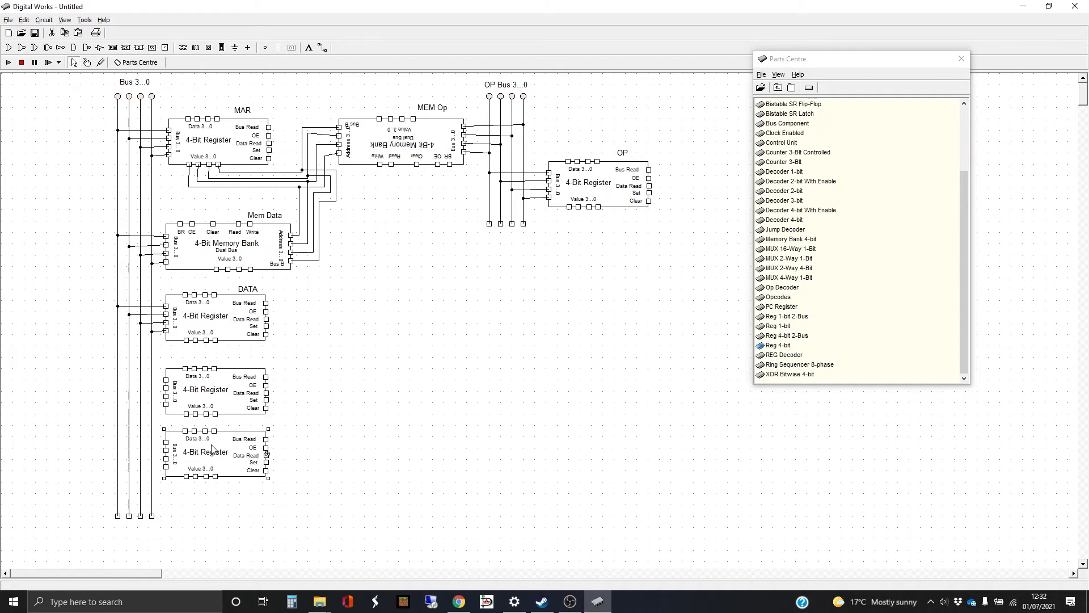
{"action": "left_click_drag", "start_coordinate": [210, 449], "coordinate": [212, 456]}
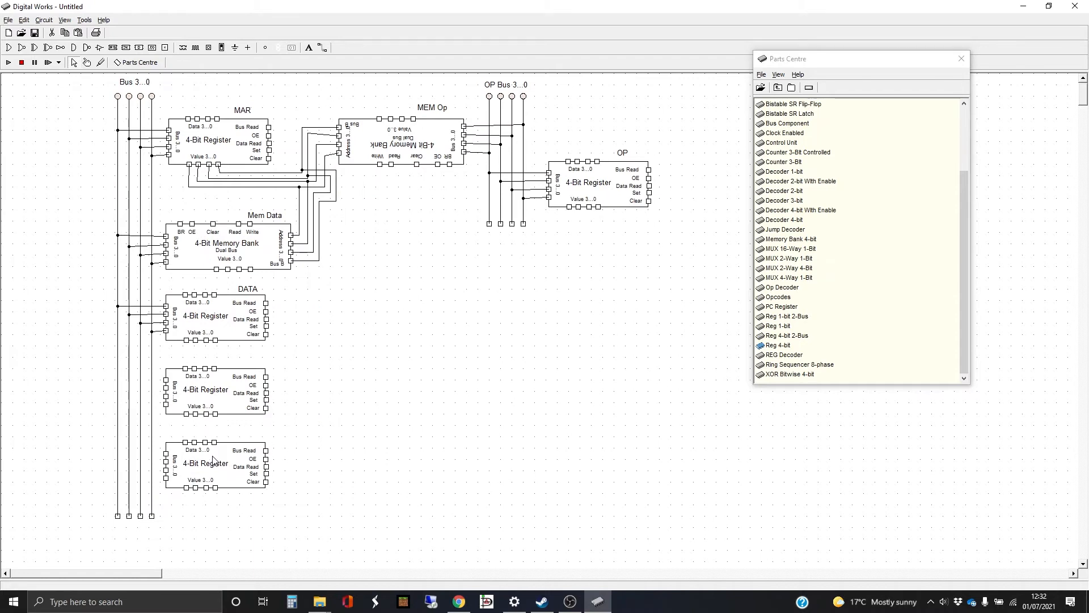
{"action": "left_click", "coordinate": [213, 460]}
Wire the four Bus pins of each of the two registers below DATA to the matching main bus lines
{"action": "left_click", "coordinate": [323, 49]}
{"action": "left_click_drag", "start_coordinate": [166, 379], "coordinate": [118, 379]}
{"action": "left_click_drag", "start_coordinate": [168, 388], "coordinate": [130, 388]}
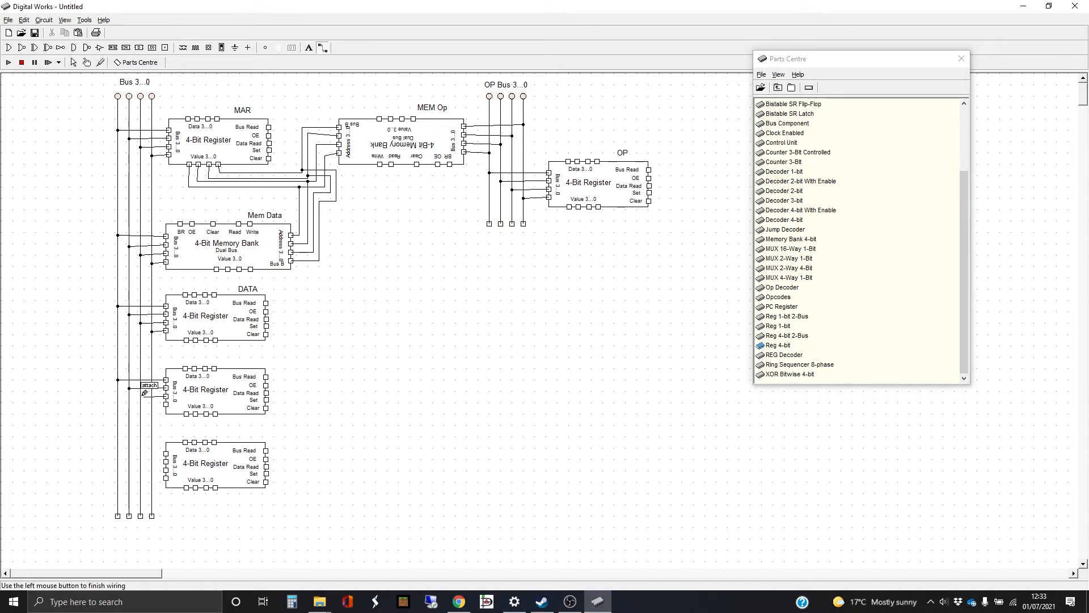
{"action": "left_click_drag", "start_coordinate": [161, 404], "coordinate": [151, 404]}
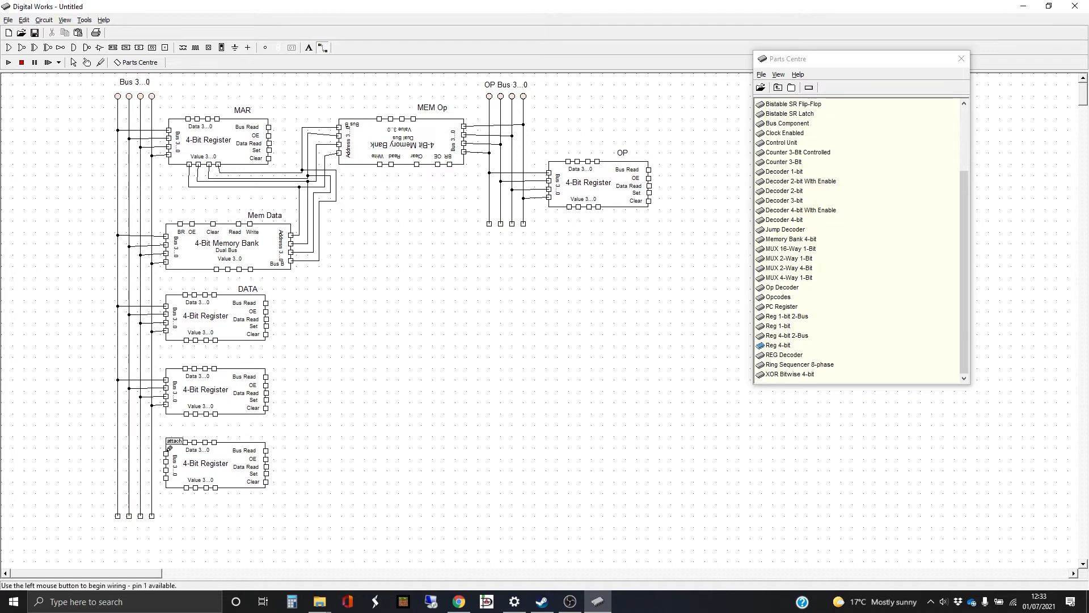
{"action": "left_click_drag", "start_coordinate": [169, 451], "coordinate": [151, 478]}
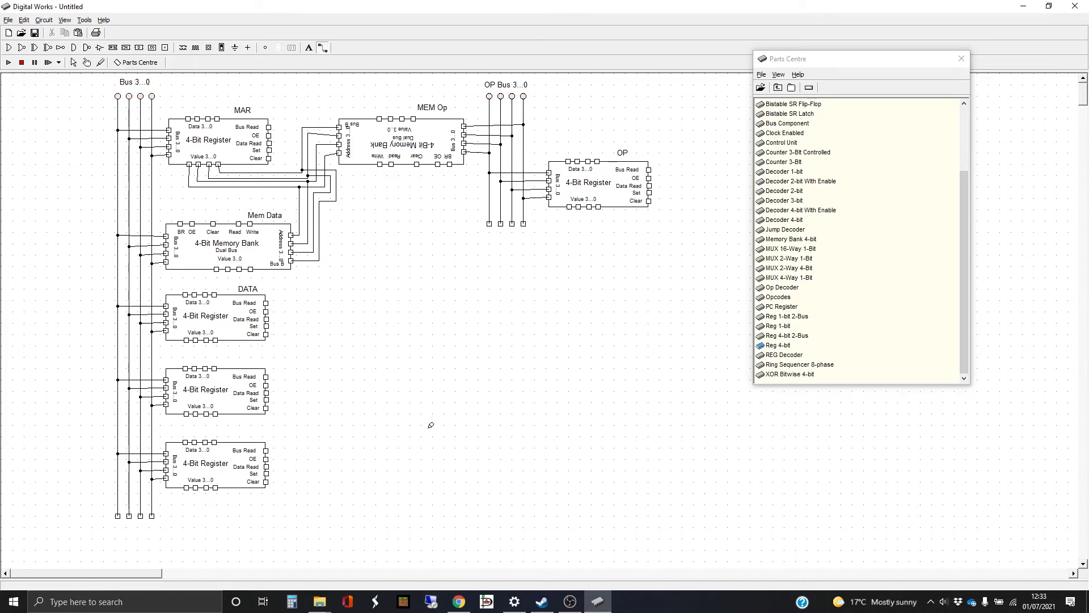
Insert the CPU macro from the Previous folder into the empty area and open it to examine its register layout
{"action": "left_click", "coordinate": [779, 90]}
{"action": "left_click", "coordinate": [778, 89]}
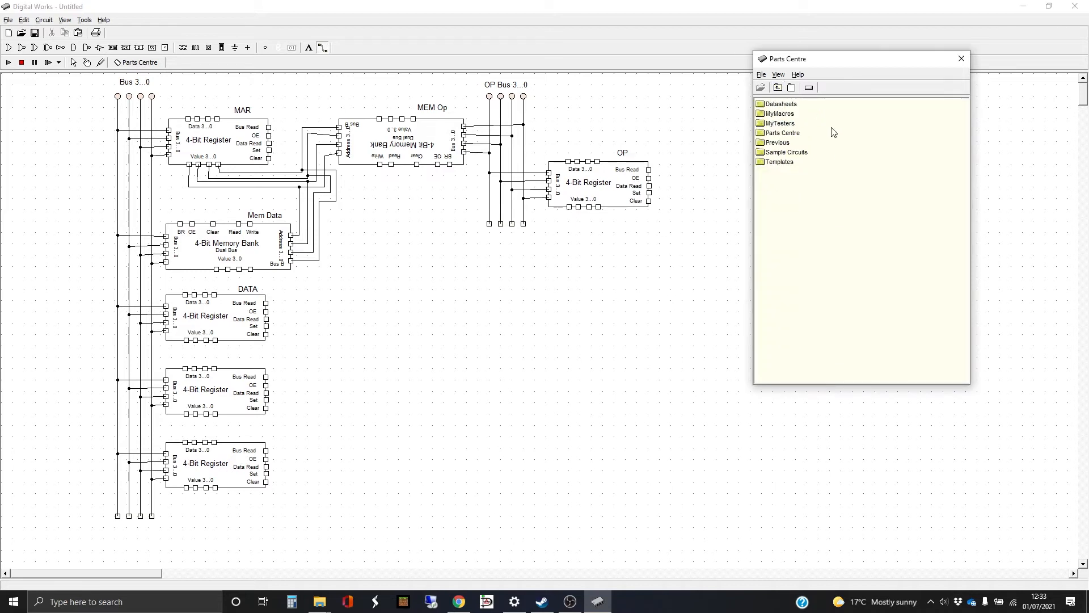
{"action": "left_click", "coordinate": [785, 143]}
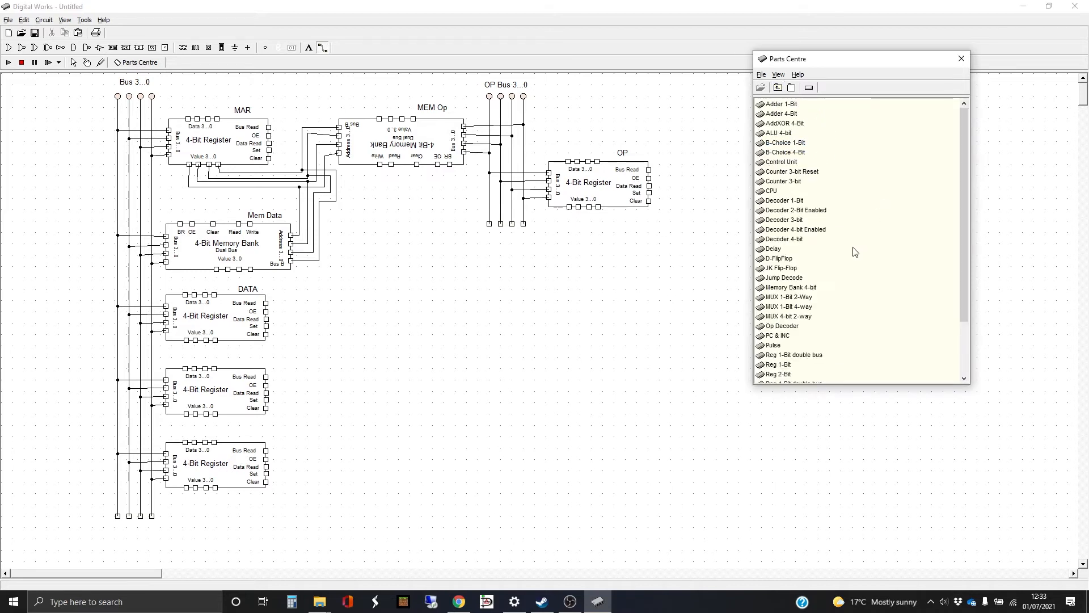
{"action": "left_click", "coordinate": [772, 191]}
{"action": "left_click_drag", "start_coordinate": [776, 193], "coordinate": [545, 407]}
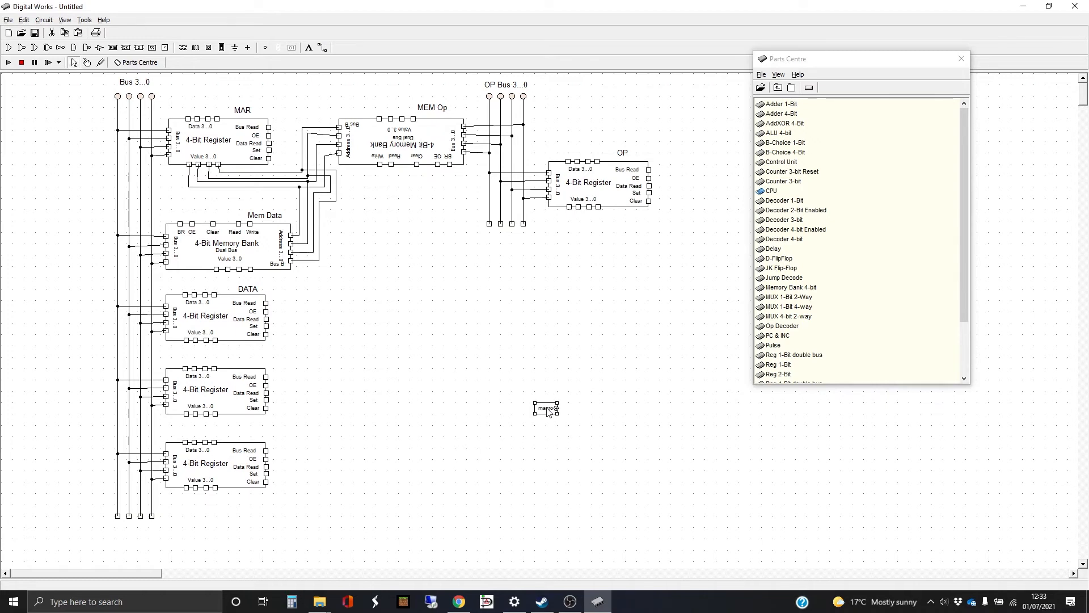
{"action": "double_click", "coordinate": [546, 408]}
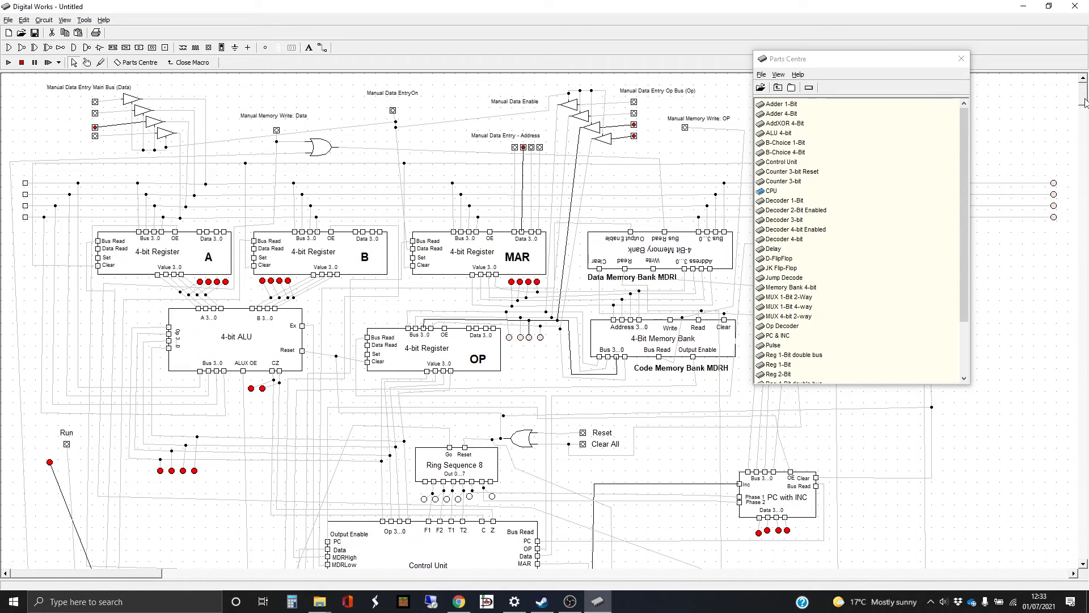
{"action": "mouse_move", "coordinate": [1084, 99]}
{"action": "left_mouse_down"}
{"action": "mouse_move", "coordinate": [1085, 117]}
{"action": "mouse_move", "coordinate": [1085, 87]}
{"action": "left_mouse_up"}
Close the CPU macro and delete it from the circuit
{"action": "left_click", "coordinate": [190, 62]}
{"action": "left_click_drag", "start_coordinate": [497, 359], "coordinate": [593, 446]}
{"action": "key", "text": "Delete"}
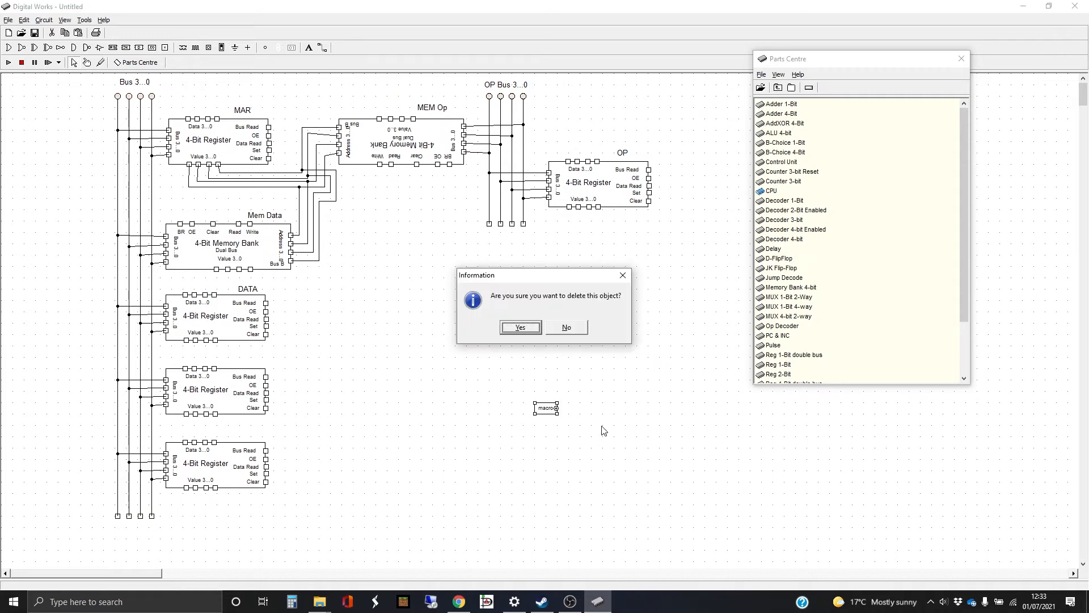
{"action": "left_click", "coordinate": [529, 328]}
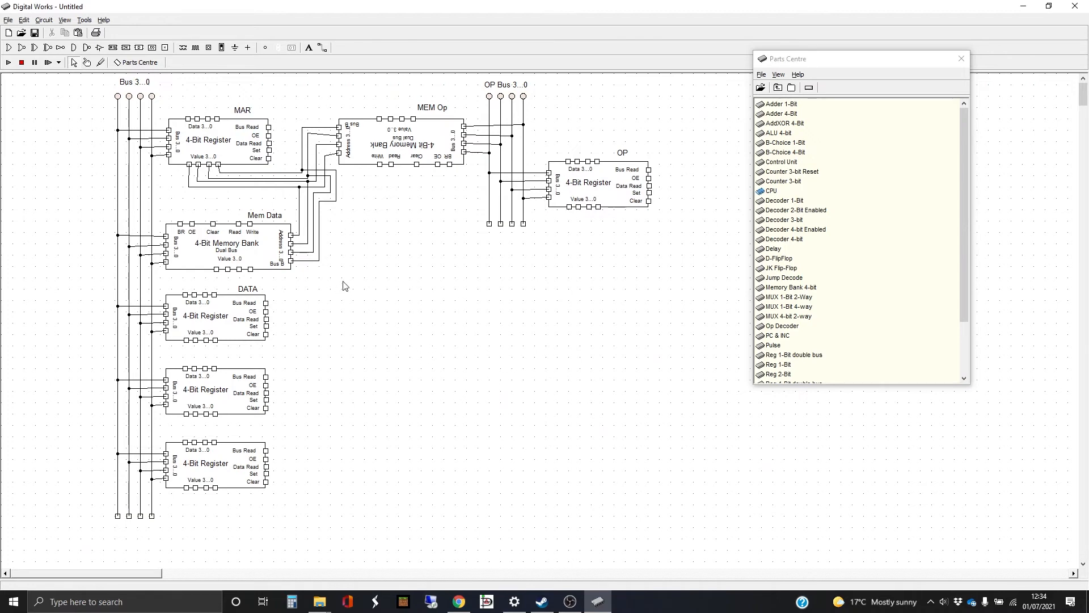
Add the label "A" above the register directly below DATA
{"action": "left_click", "coordinate": [308, 48]}
{"action": "left_click", "coordinate": [248, 363]}
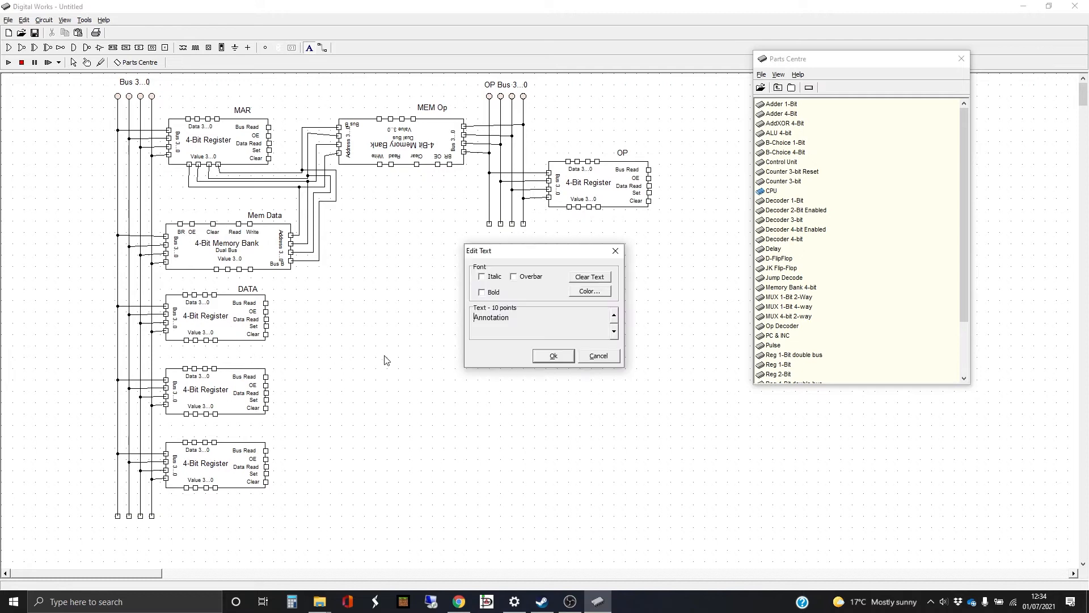
{"action": "left_click_drag", "start_coordinate": [509, 324], "coordinate": [447, 321]}
{"action": "type", "text": "A"}
{"action": "left_click", "coordinate": [553, 356]}
Add the label "B" above the lowest register on the main bus
{"action": "left_click", "coordinate": [310, 48]}
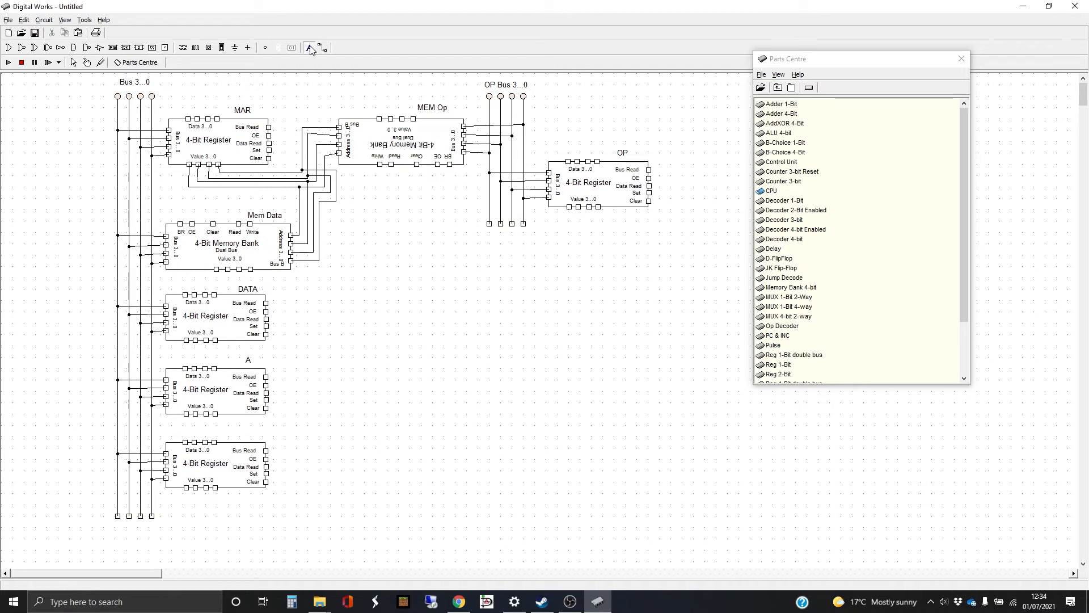
{"action": "left_click", "coordinate": [250, 438]}
{"action": "left_click_drag", "start_coordinate": [512, 320], "coordinate": [469, 321]}
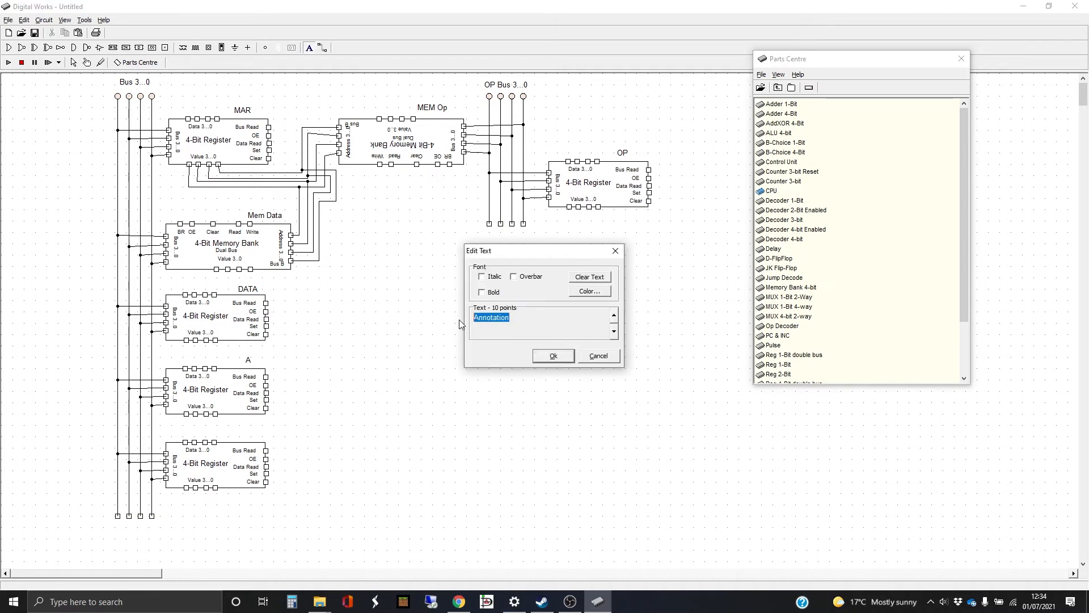
{"action": "type", "text": "B"}
{"action": "left_click", "coordinate": [553, 355]}
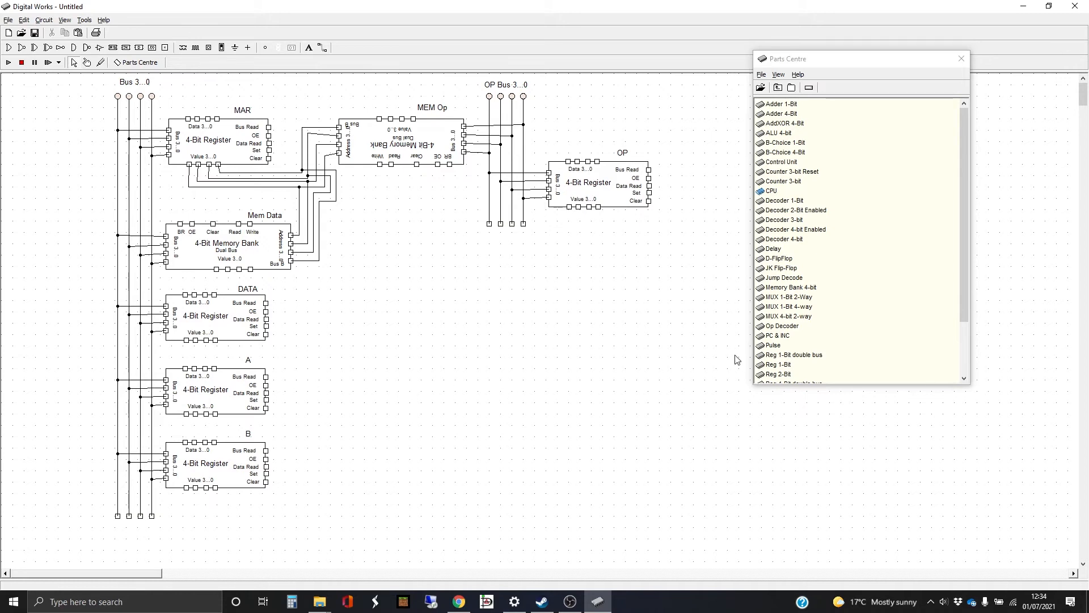
Place a PC Register part from the MyMacros folder in the open area beside register B
{"action": "scroll", "coordinate": [806, 322], "scroll_direction": "down", "scroll_amount": 3}
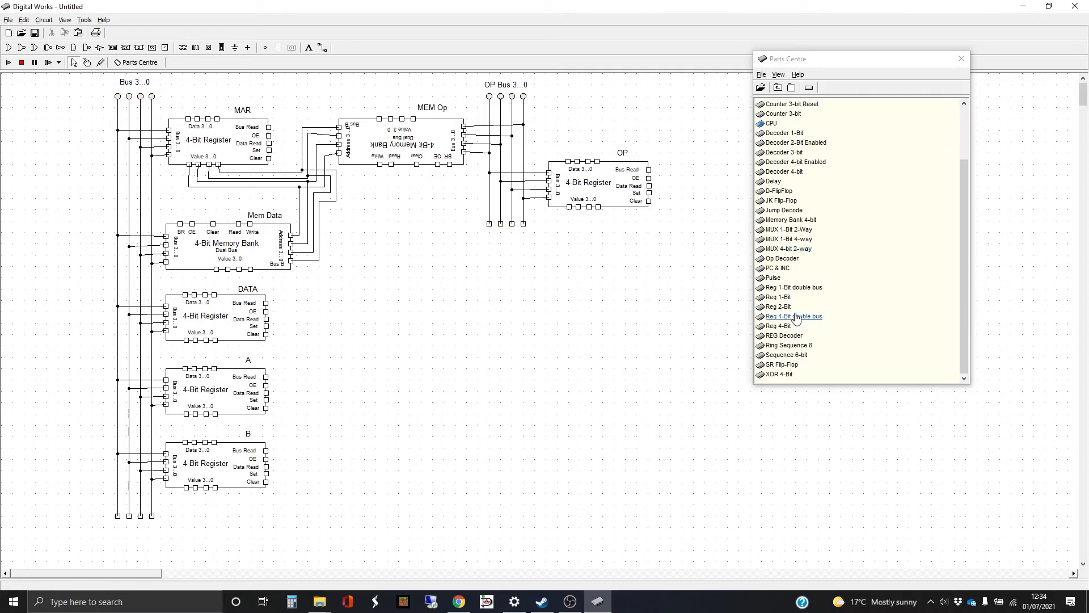
{"action": "left_click", "coordinate": [791, 87]}
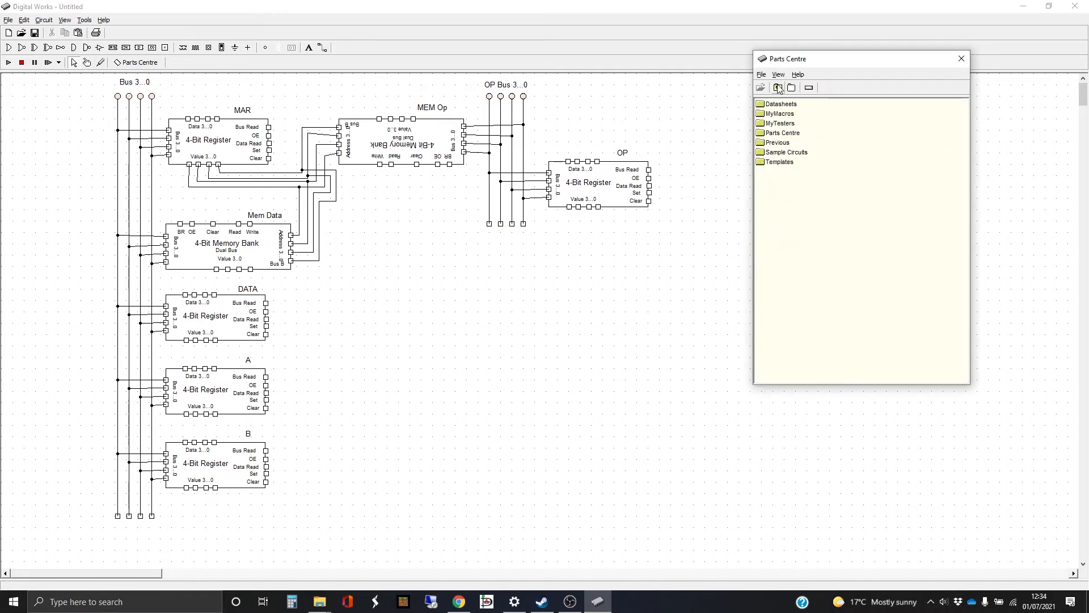
{"action": "double_click", "coordinate": [783, 114]}
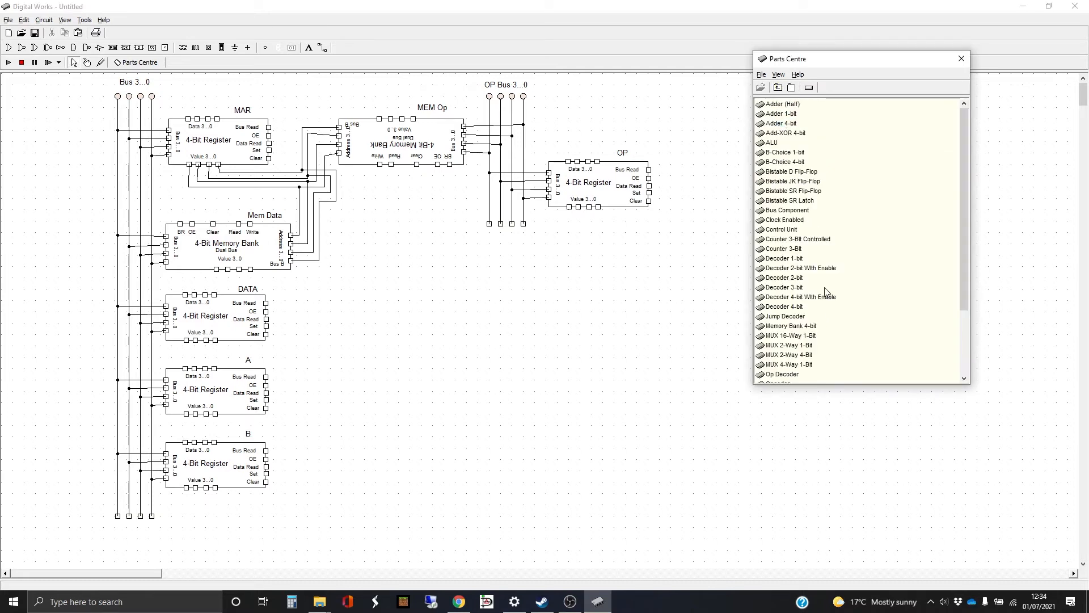
{"action": "scroll", "coordinate": [825, 292], "scroll_direction": "down", "scroll_amount": 2}
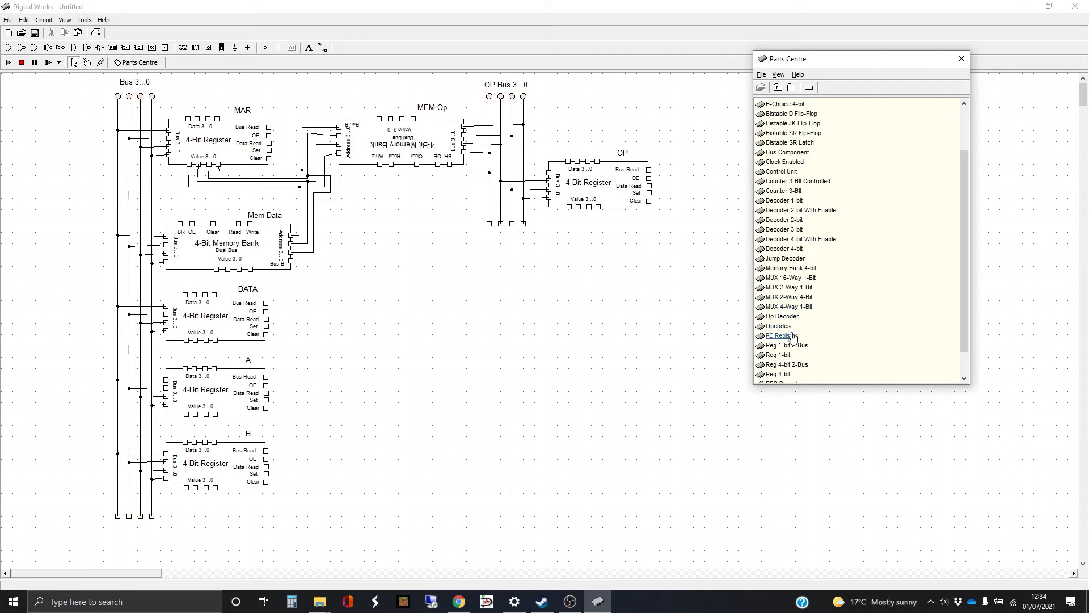
{"action": "left_click_drag", "start_coordinate": [789, 336], "coordinate": [412, 469]}
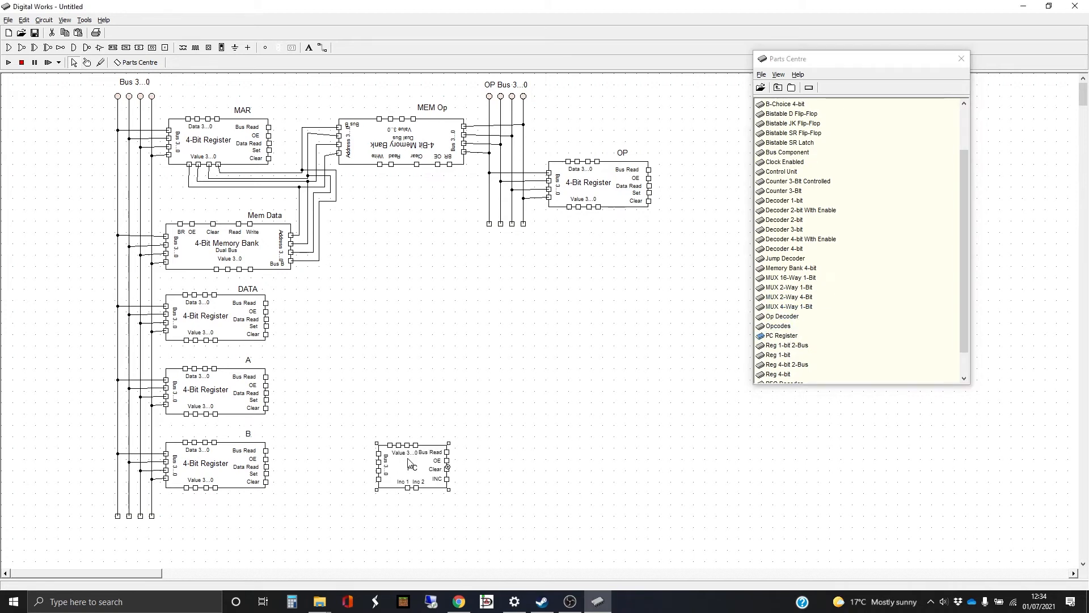
Extend the four main bus lines further below register B and move the PC register much farther away from the bus
{"action": "left_click_drag", "start_coordinate": [95, 501], "coordinate": [193, 560]}
{"action": "left_click_drag", "start_coordinate": [153, 515], "coordinate": [153, 561]}
{"action": "left_click_drag", "start_coordinate": [419, 466], "coordinate": [711, 462]}
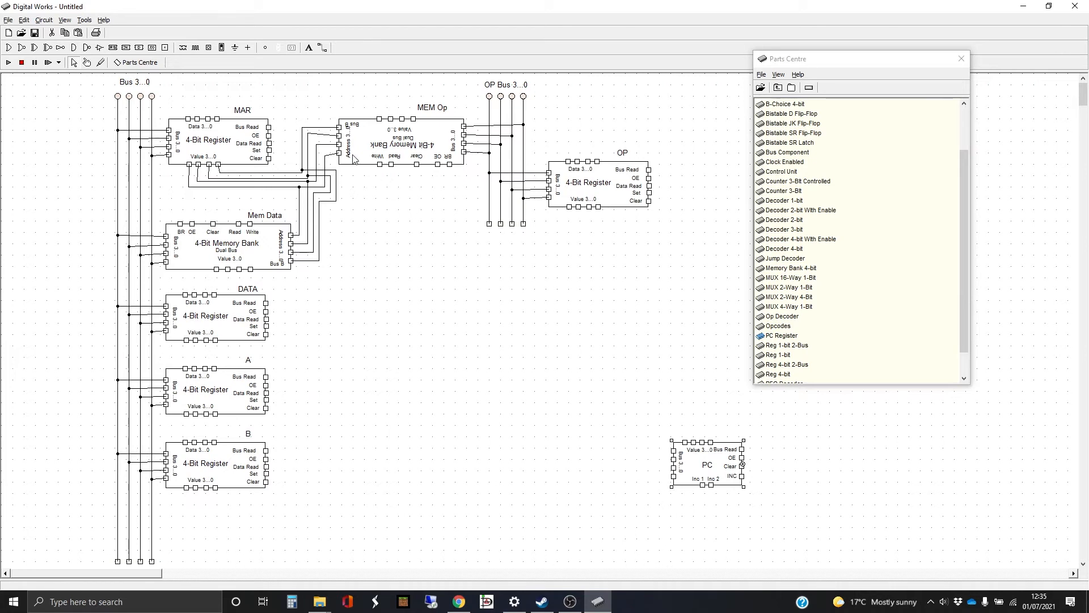
Wire the PC register's four Bus pins to the four main bus lines, routing the wires below register B
{"action": "left_click", "coordinate": [322, 48]}
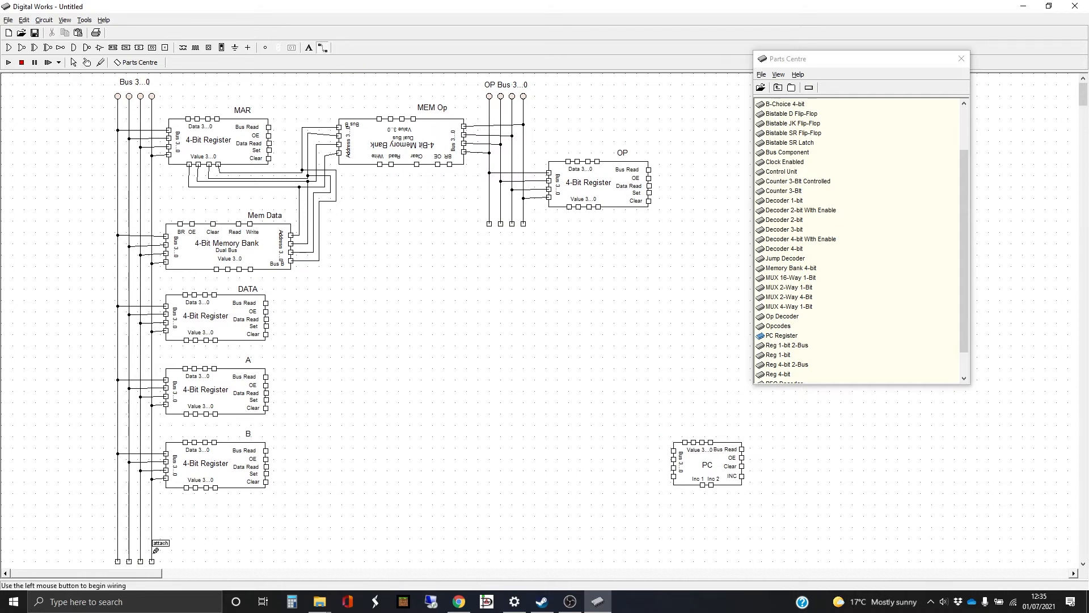
{"action": "mouse_move", "coordinate": [153, 552]}
{"action": "left_mouse_down"}
{"action": "mouse_move", "coordinate": [662, 549]}
{"action": "mouse_move", "coordinate": [665, 474]}
{"action": "mouse_move", "coordinate": [674, 473]}
{"action": "left_mouse_up"}
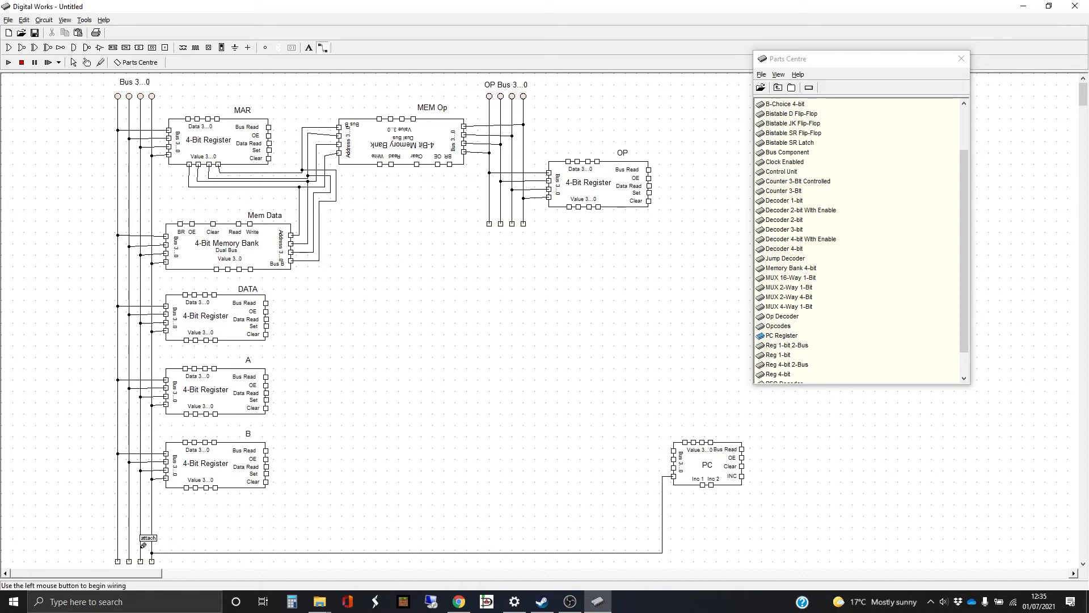
{"action": "mouse_move", "coordinate": [143, 545]}
{"action": "left_mouse_down"}
{"action": "mouse_move", "coordinate": [657, 544]}
{"action": "mouse_move", "coordinate": [660, 467]}
{"action": "mouse_move", "coordinate": [675, 467]}
{"action": "left_mouse_up"}
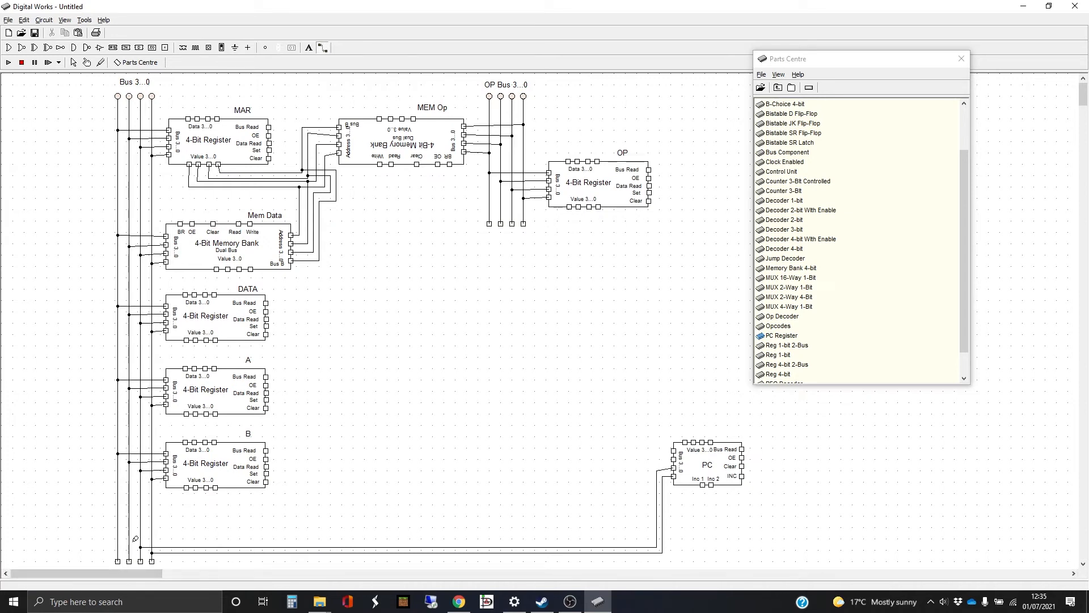
{"action": "mouse_move", "coordinate": [131, 542]}
{"action": "left_mouse_down"}
{"action": "mouse_move", "coordinate": [651, 541]}
{"action": "mouse_move", "coordinate": [654, 460]}
{"action": "mouse_move", "coordinate": [674, 458]}
{"action": "left_mouse_up"}
{"action": "left_click", "coordinate": [674, 459]}
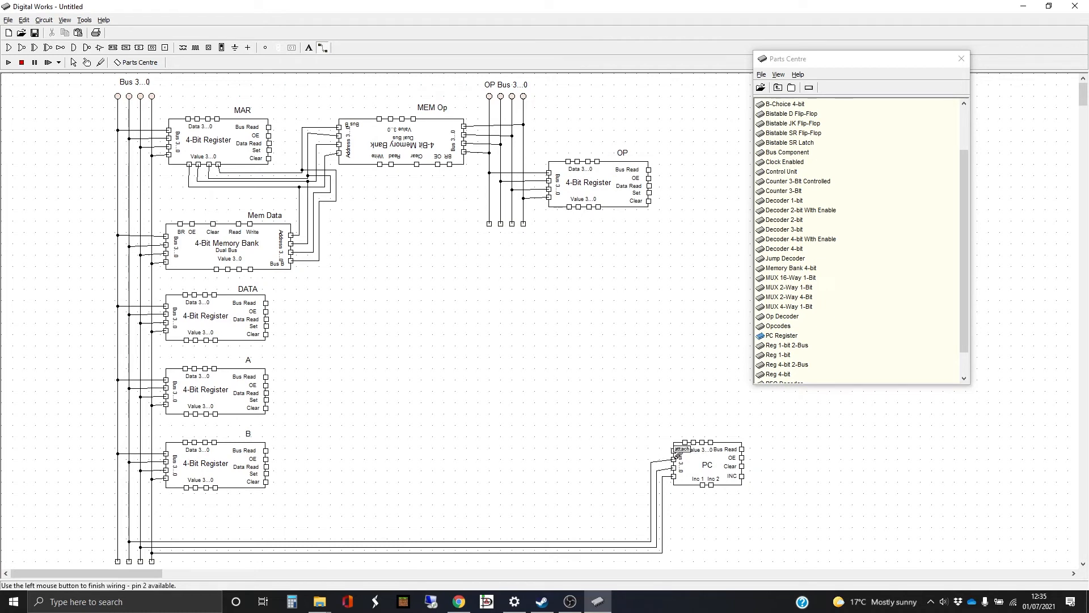
{"action": "left_click", "coordinate": [119, 532]}
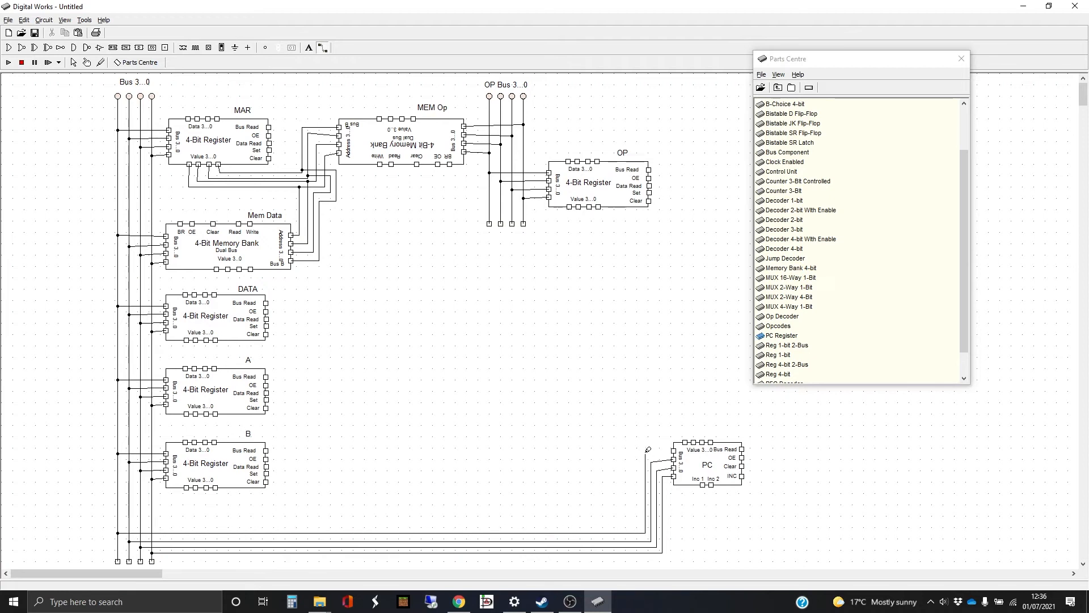
{"action": "left_click", "coordinate": [673, 451]}
{"action": "left_click", "coordinate": [266, 48]}
{"action": "left_click", "coordinate": [100, 85]}
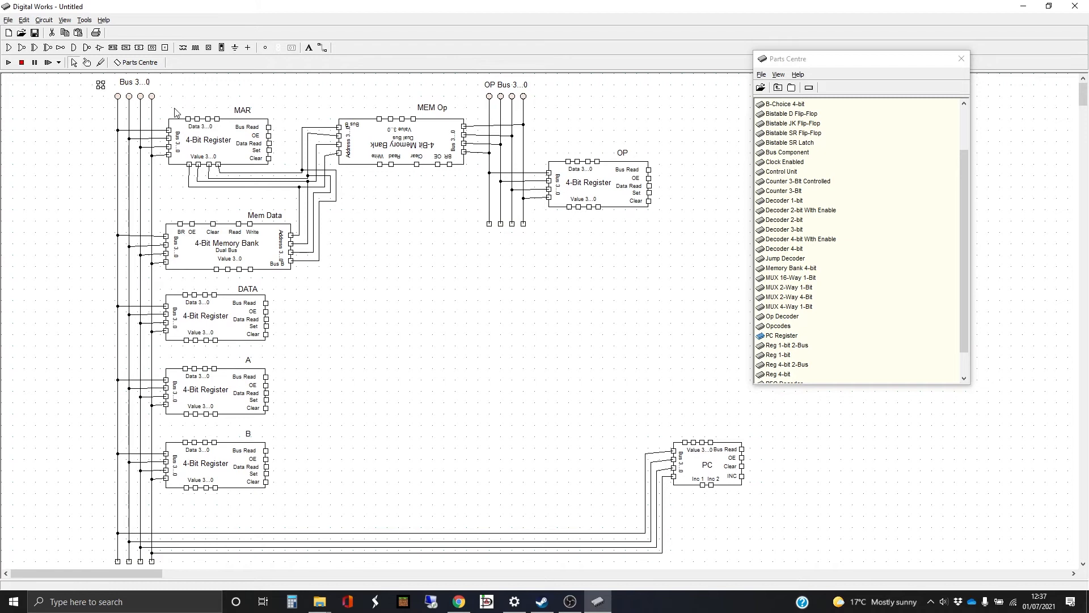
{"action": "key", "text": "Delete"}
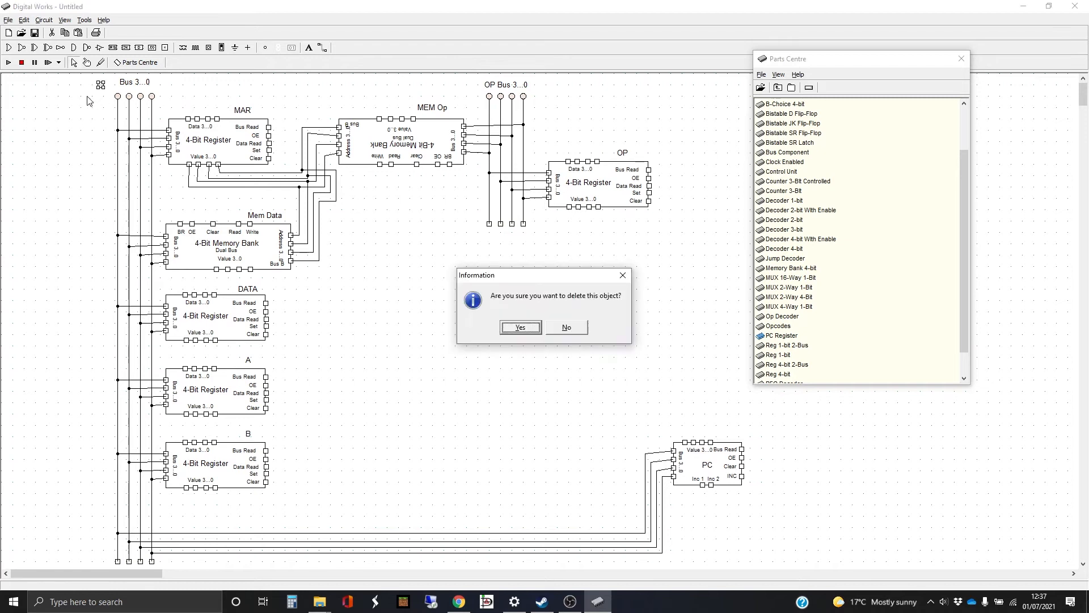
{"action": "left_click", "coordinate": [524, 328]}
Copy the four LEDs at the head of the main bus to above MAR and wire them to its Data pins
{"action": "left_click_drag", "start_coordinate": [100, 94], "coordinate": [172, 118]}
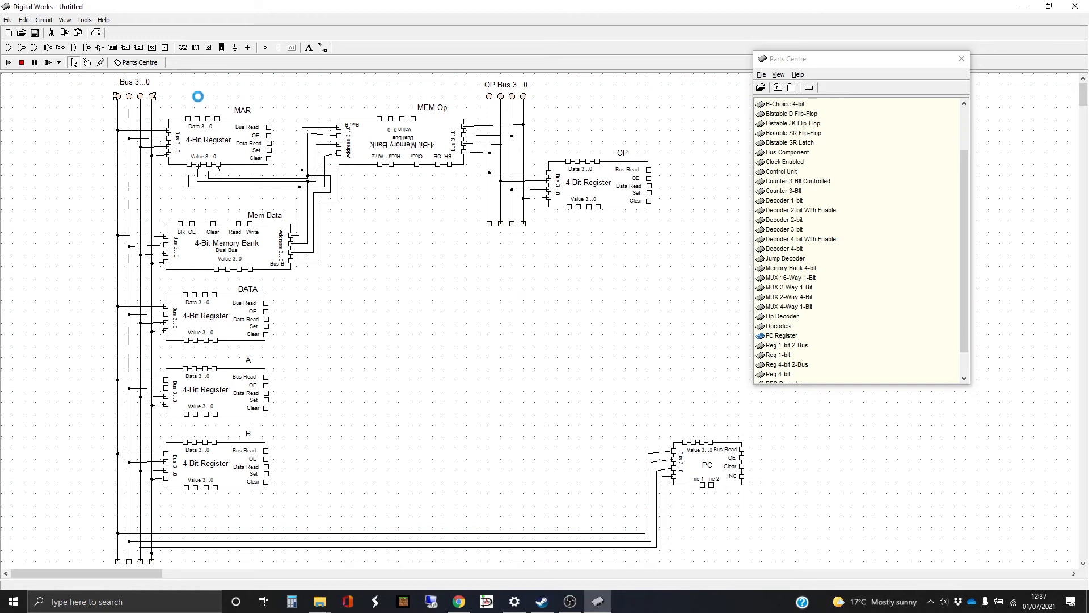
{"action": "left_click", "coordinate": [197, 99]}
{"action": "key", "text": "ctrl+v"}
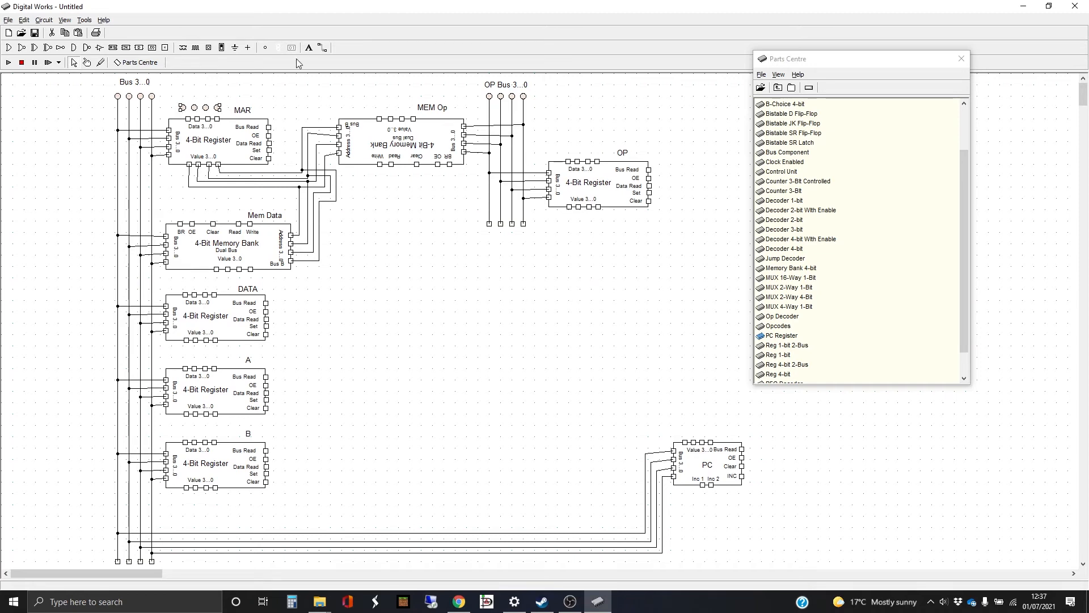
{"action": "left_click", "coordinate": [323, 48]}
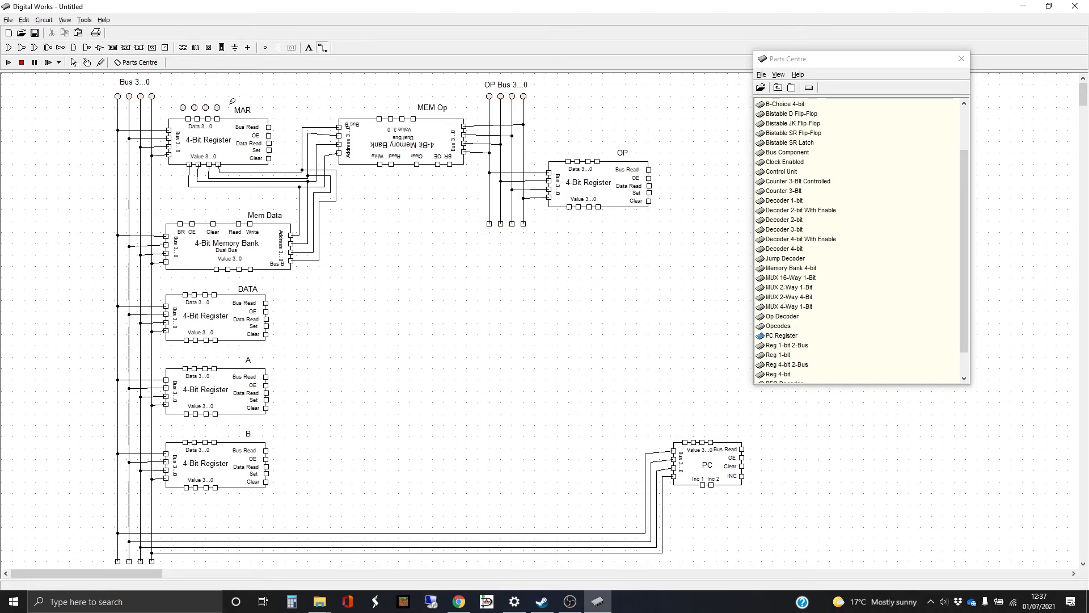
{"action": "left_click", "coordinate": [194, 107]}
{"action": "left_click", "coordinate": [197, 118]}
Paste another row of four LEDs below the DATA register and wire them to its Value pins
{"action": "key", "text": "ctrl+v"}
{"action": "left_click", "coordinate": [73, 63]}
{"action": "left_click_drag", "start_coordinate": [123, 113], "coordinate": [220, 355]}
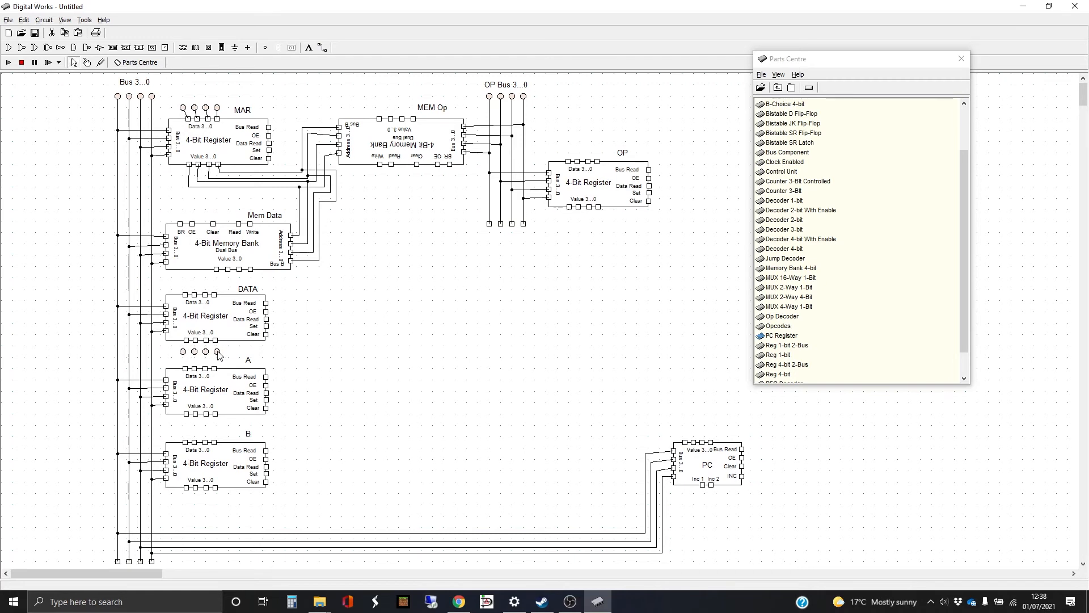
{"action": "left_click", "coordinate": [321, 48]}
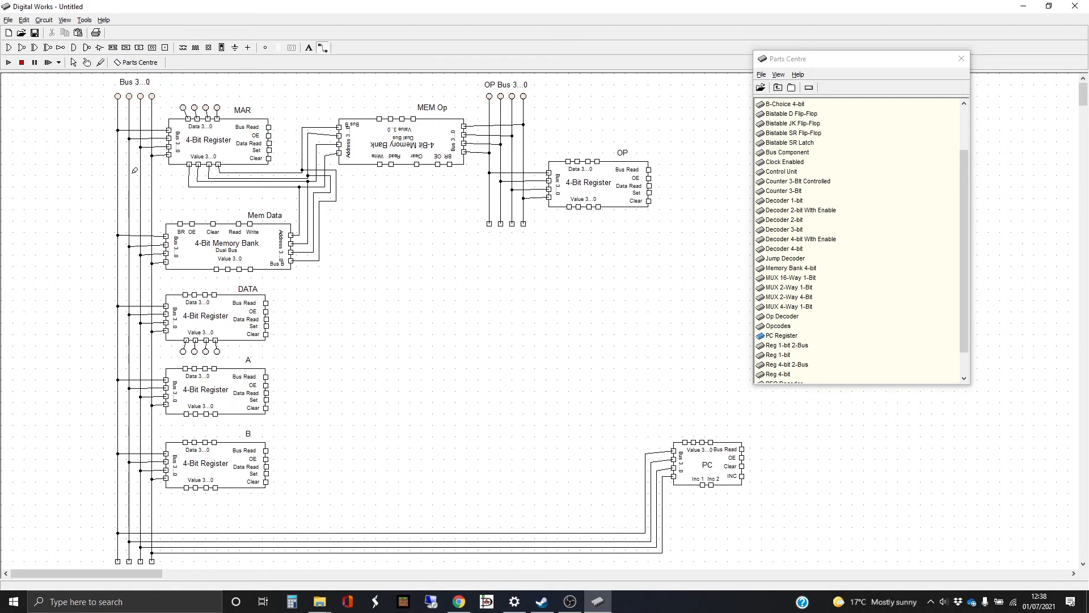
Paste another row of four LEDs, stack them into a vertical column and place it below the OP register
{"action": "left_click", "coordinate": [73, 63]}
{"action": "key", "text": "ctrl+v"}
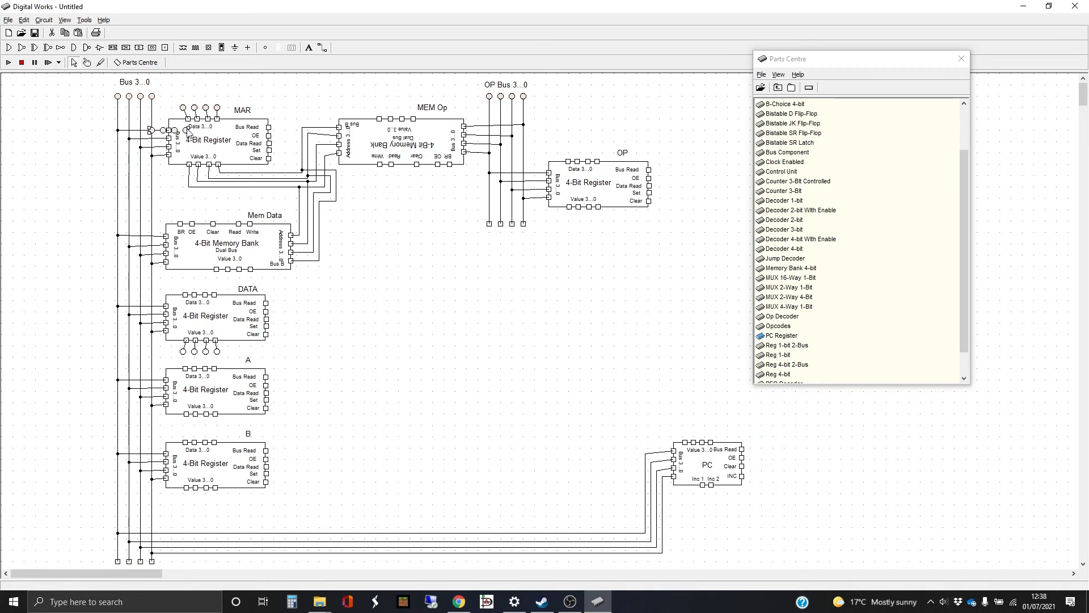
{"action": "left_click_drag", "start_coordinate": [188, 132], "coordinate": [217, 437]}
{"action": "left_click_drag", "start_coordinate": [217, 435], "coordinate": [432, 312]}
{"action": "left_click", "coordinate": [452, 343]}
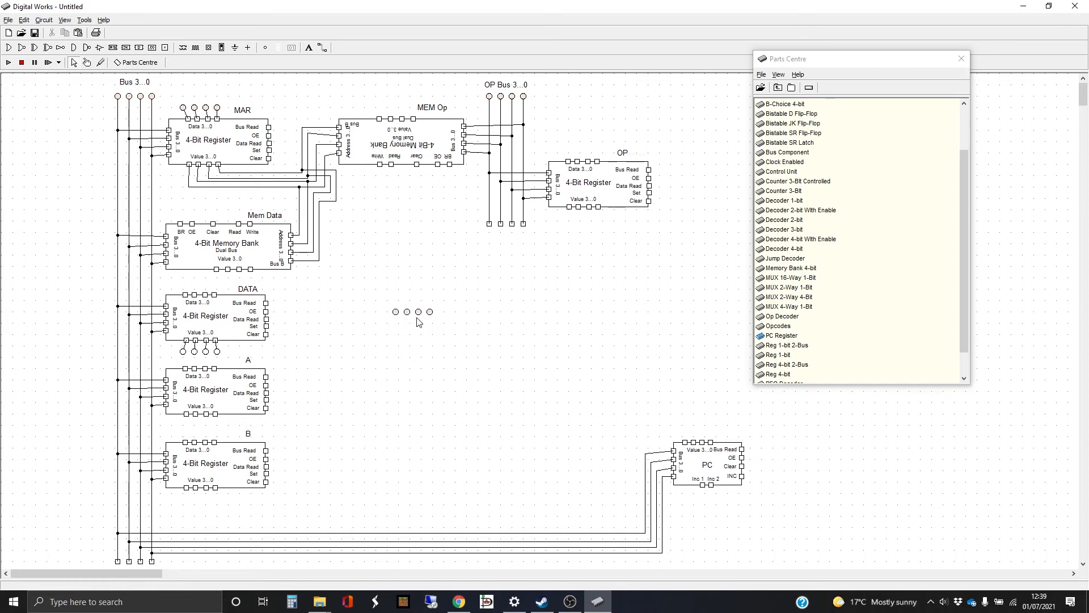
{"action": "left_click", "coordinate": [396, 312]}
{"action": "left_click", "coordinate": [408, 312]}
{"action": "left_click_drag", "start_coordinate": [408, 313], "coordinate": [422, 369]}
{"action": "left_click", "coordinate": [418, 311]}
{"action": "left_click_drag", "start_coordinate": [398, 318], "coordinate": [615, 220]}
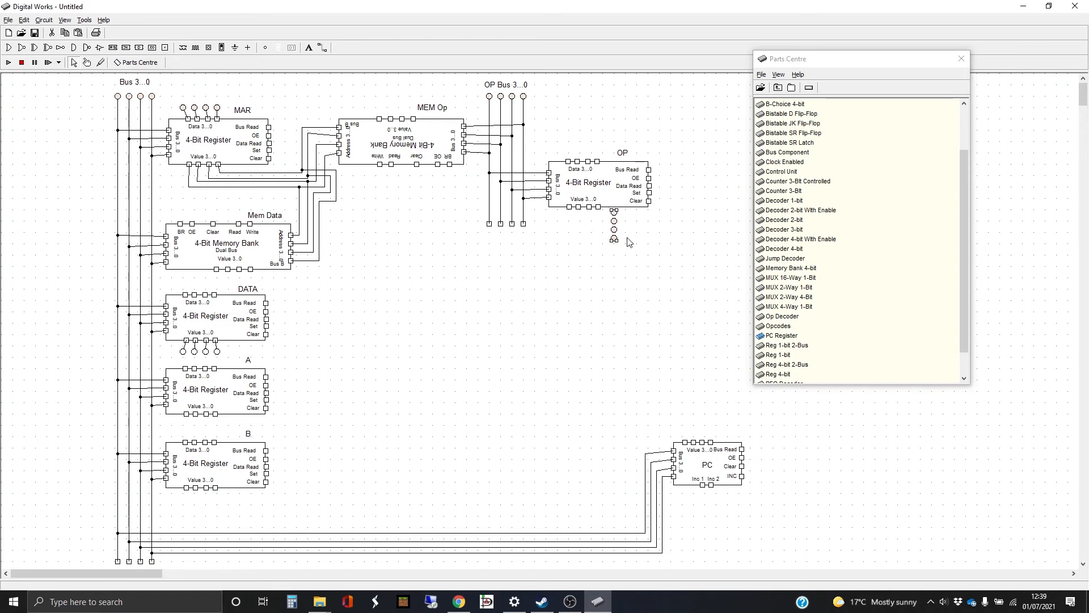
Tighten the spacing of the LED column below the OP register so the four LEDs sit directly under one another
{"action": "left_click", "coordinate": [622, 256]}
{"action": "left_click", "coordinate": [615, 221]}
{"action": "left_click", "coordinate": [614, 229]}
{"action": "key", "text": "Up"}
{"action": "key", "text": "Up"}
{"action": "key", "text": "Up"}
{"action": "left_click", "coordinate": [623, 237]}
{"action": "left_click", "coordinate": [616, 229]}
{"action": "left_click", "coordinate": [615, 239]}
{"action": "key", "text": "Up"}
{"action": "key", "text": "Up"}
{"action": "key", "text": "Up"}
{"action": "key", "text": "Up"}
{"action": "key", "text": "Up"}
{"action": "key", "text": "Up"}
{"action": "key", "text": "Up"}
{"action": "left_click", "coordinate": [630, 247]}
{"action": "left_click_drag", "start_coordinate": [628, 244], "coordinate": [602, 207]}
{"action": "key", "text": "ctrl+c"}
{"action": "key", "text": "ctrl+v"}
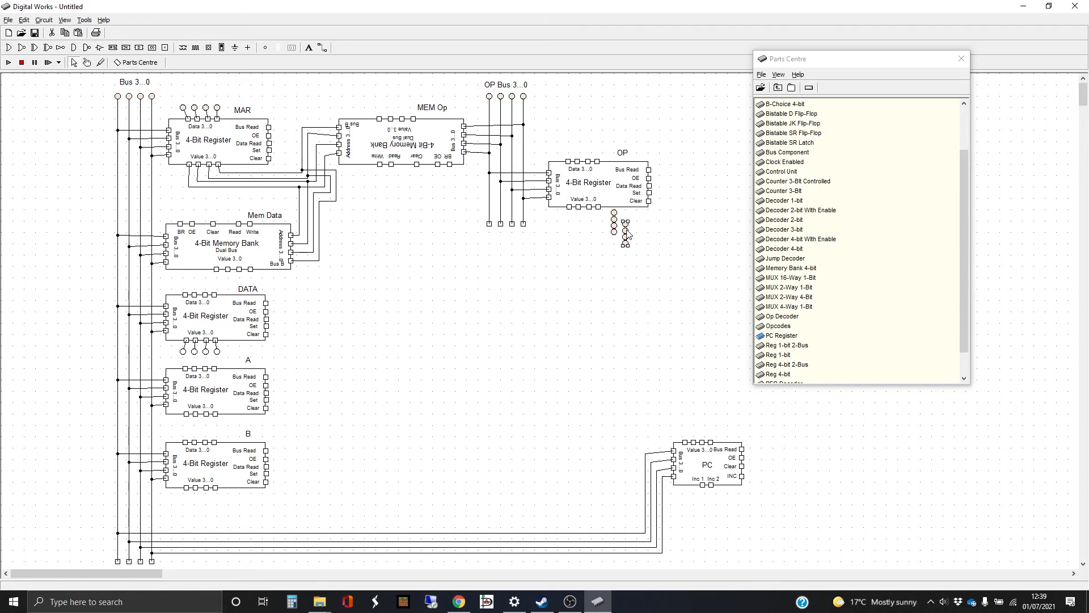
{"action": "left_click_drag", "start_coordinate": [628, 235], "coordinate": [178, 425]}
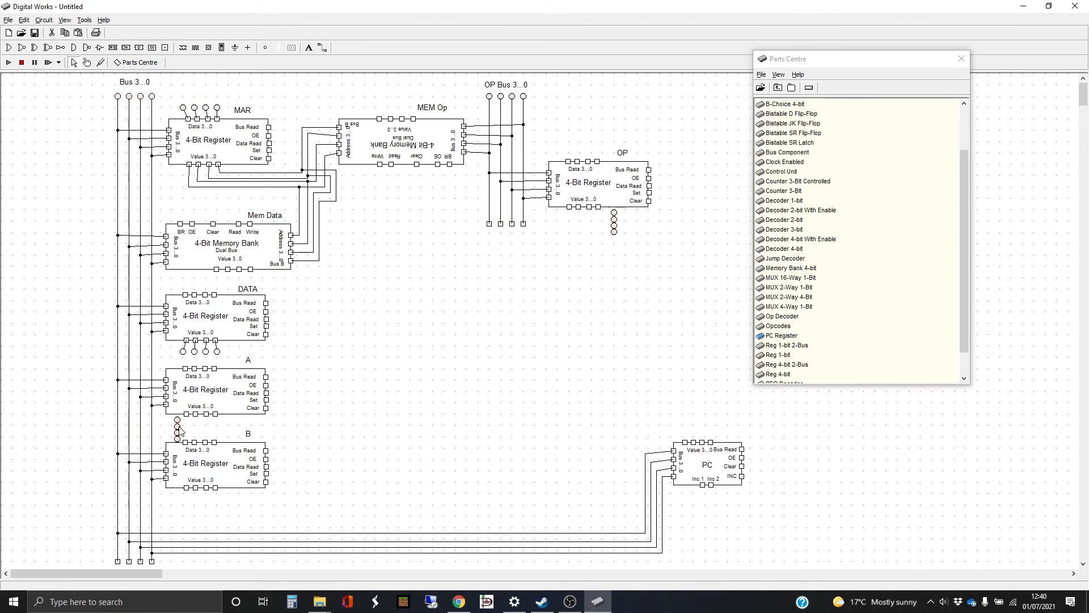
{"action": "left_click_drag", "start_coordinate": [181, 431], "coordinate": [564, 314]}
{"action": "key", "text": "Delete"}
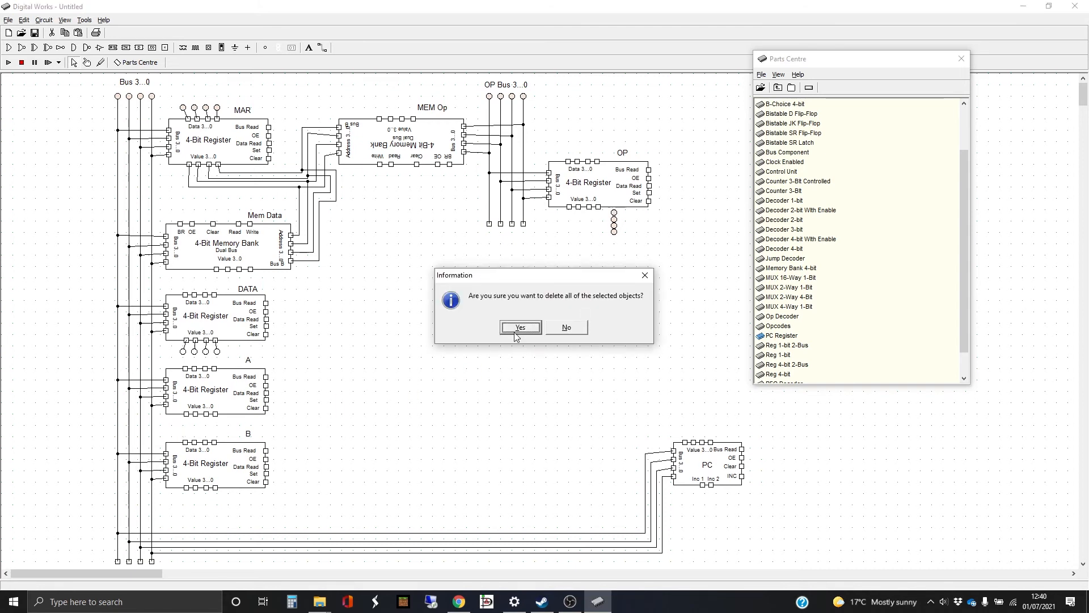
{"action": "left_click", "coordinate": [518, 328]}
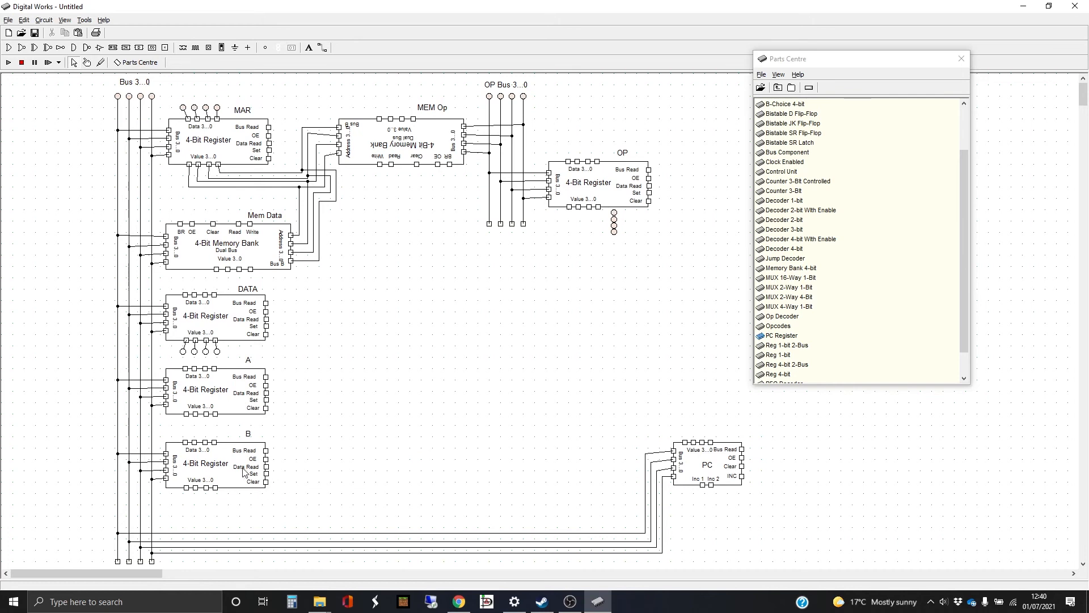
Move register B farther below register A, realign its four main bus junctions with its Bus pins, and lower its B label
{"action": "left_click_drag", "start_coordinate": [235, 462], "coordinate": [231, 472]}
{"action": "left_click_drag", "start_coordinate": [104, 440], "coordinate": [159, 494]}
{"action": "left_click", "coordinate": [152, 484]}
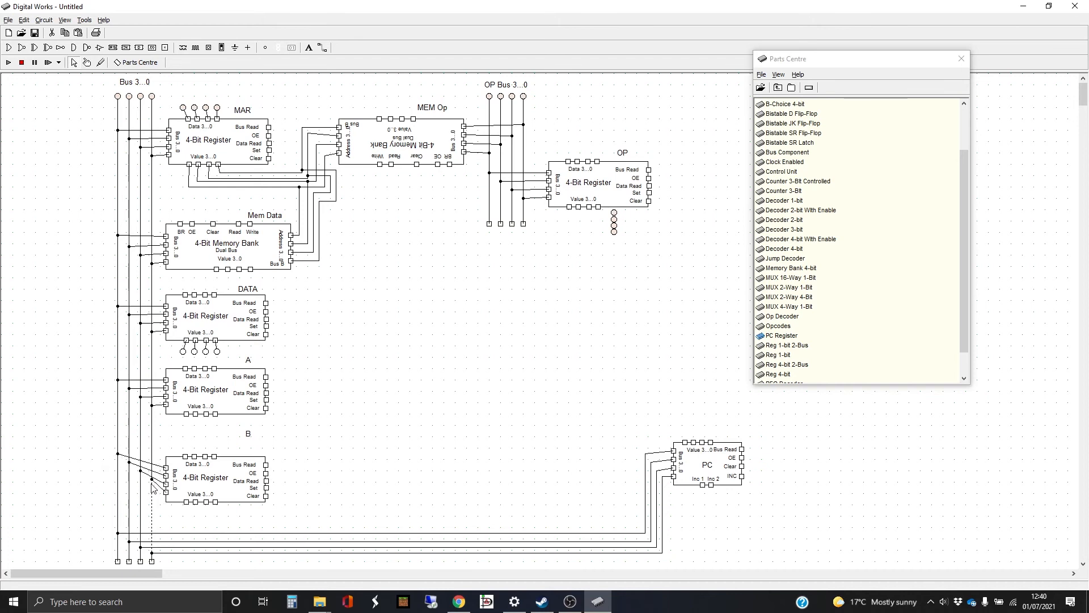
{"action": "left_click", "coordinate": [161, 511]}
{"action": "left_click_drag", "start_coordinate": [95, 441], "coordinate": [160, 504]}
{"action": "left_click_drag", "start_coordinate": [118, 455], "coordinate": [120, 470]}
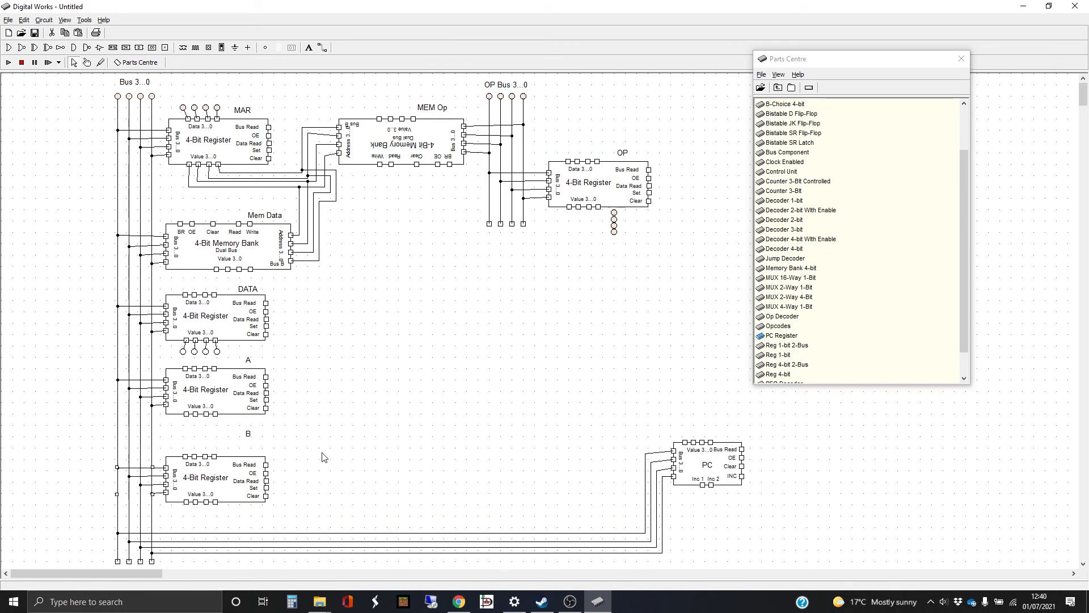
{"action": "left_click", "coordinate": [268, 447]}
{"action": "left_click", "coordinate": [248, 434]}
{"action": "left_click_drag", "start_coordinate": [248, 434], "coordinate": [254, 446]}
Copy the column of four LEDs under OP and place one copy below register A and another below register B
{"action": "left_click_drag", "start_coordinate": [645, 270], "coordinate": [594, 202]}
{"action": "left_click", "coordinate": [298, 379]}
{"action": "left_click_drag", "start_coordinate": [298, 379], "coordinate": [177, 434]}
{"action": "key", "text": "ctrl+v"}
{"action": "left_click_drag", "start_coordinate": [638, 245], "coordinate": [179, 516]}
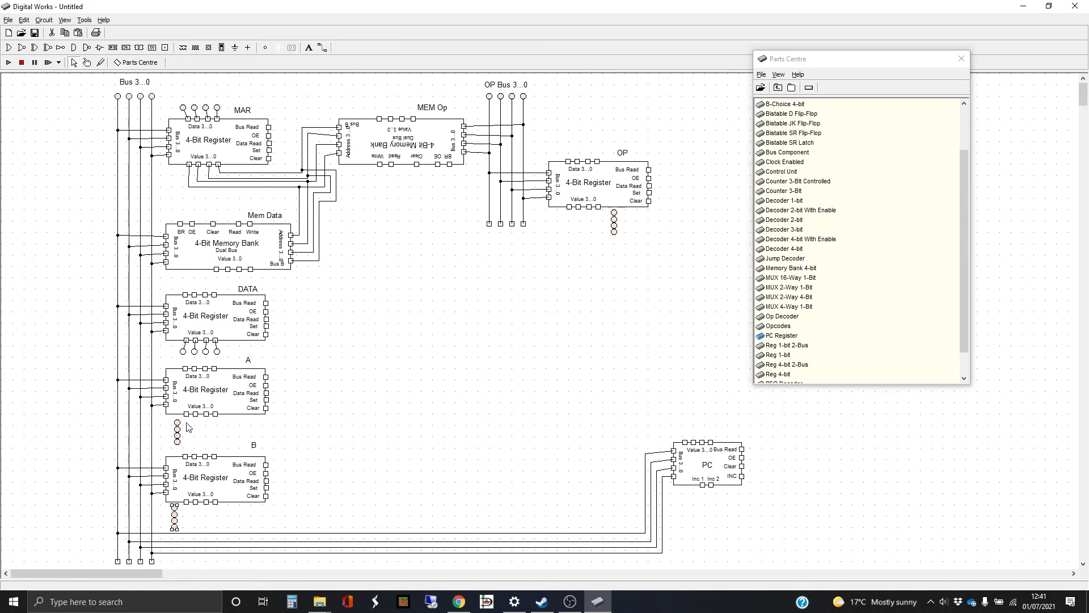
Copy the four LEDs at the head of the main bus to below Mem Data and well above MEM Op
{"action": "left_click", "coordinate": [254, 446]}
{"action": "left_click", "coordinate": [297, 446]}
{"action": "left_click_drag", "start_coordinate": [101, 91], "coordinate": [173, 111]}
{"action": "key", "text": "ctrl+v"}
{"action": "left_click_drag", "start_coordinate": [165, 111], "coordinate": [254, 282]}
{"action": "key", "text": "ctrl+v"}
{"action": "left_click_drag", "start_coordinate": [245, 129], "coordinate": [402, 112]}
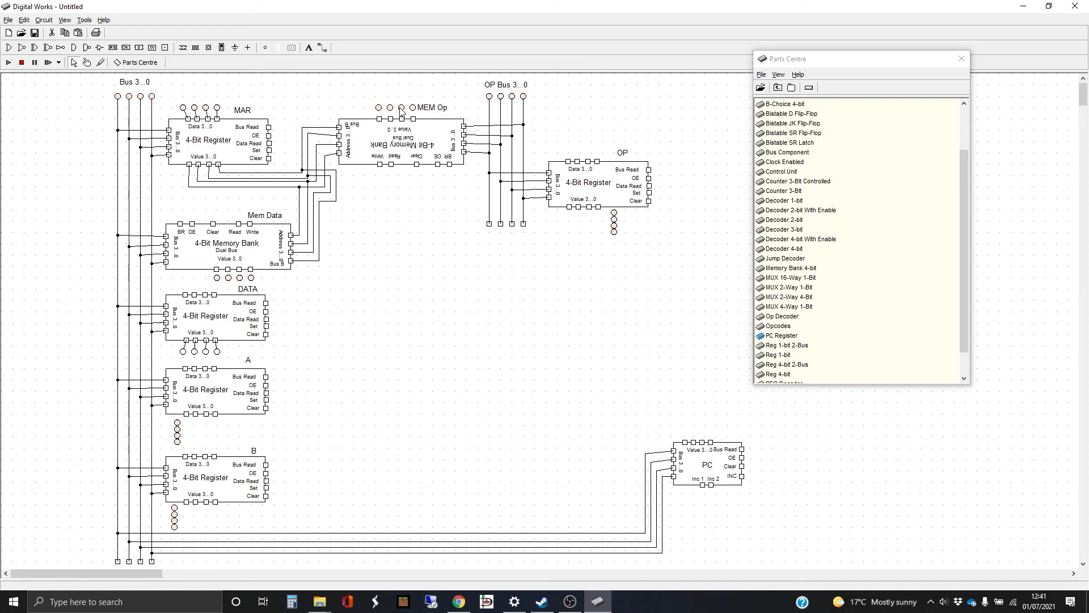
{"action": "left_click_drag", "start_coordinate": [402, 112], "coordinate": [401, 93]}
Wire MEM Op's four Value pins to the LEDs above it in reversed order, so the wires cross
{"action": "left_click", "coordinate": [323, 48]}
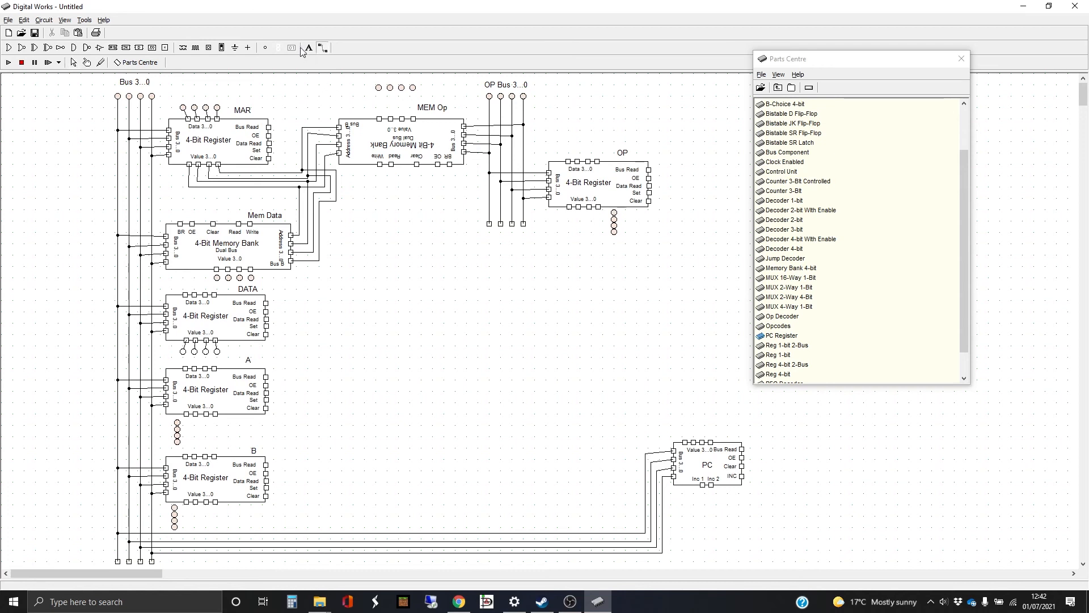
{"action": "left_click", "coordinate": [381, 117]}
{"action": "left_click", "coordinate": [415, 87]}
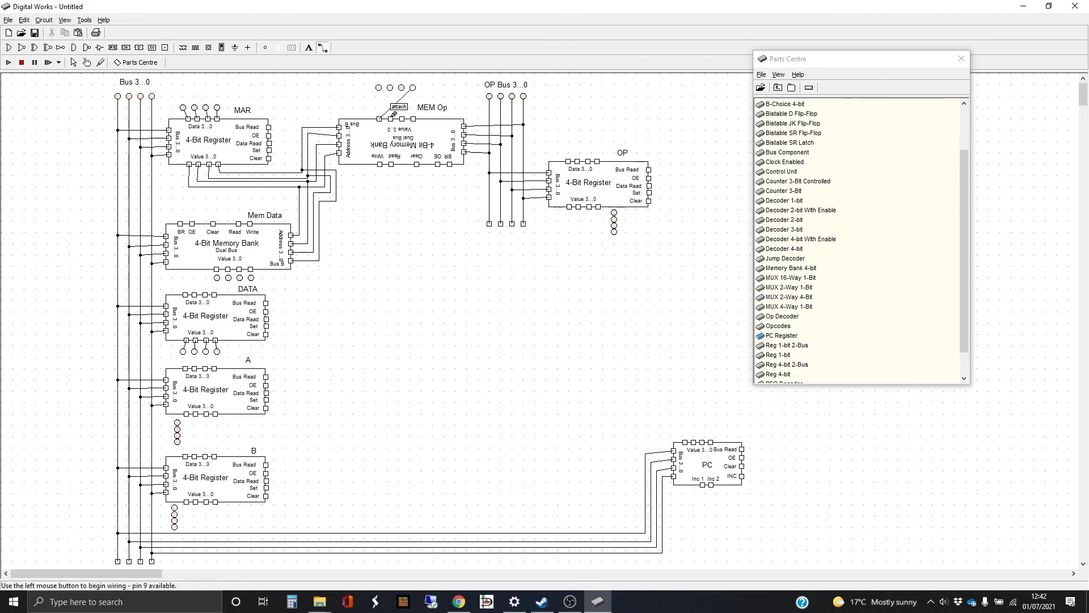
{"action": "left_click", "coordinate": [390, 119]}
{"action": "left_click", "coordinate": [404, 87]}
{"action": "left_click", "coordinate": [402, 118]}
{"action": "left_click", "coordinate": [390, 88]}
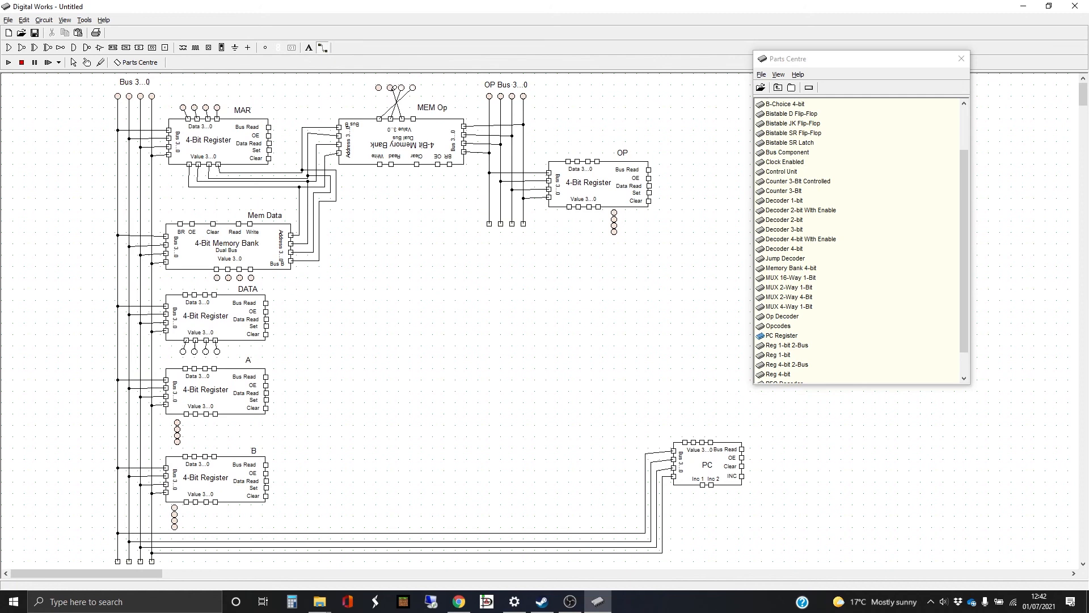
{"action": "left_click", "coordinate": [413, 119]}
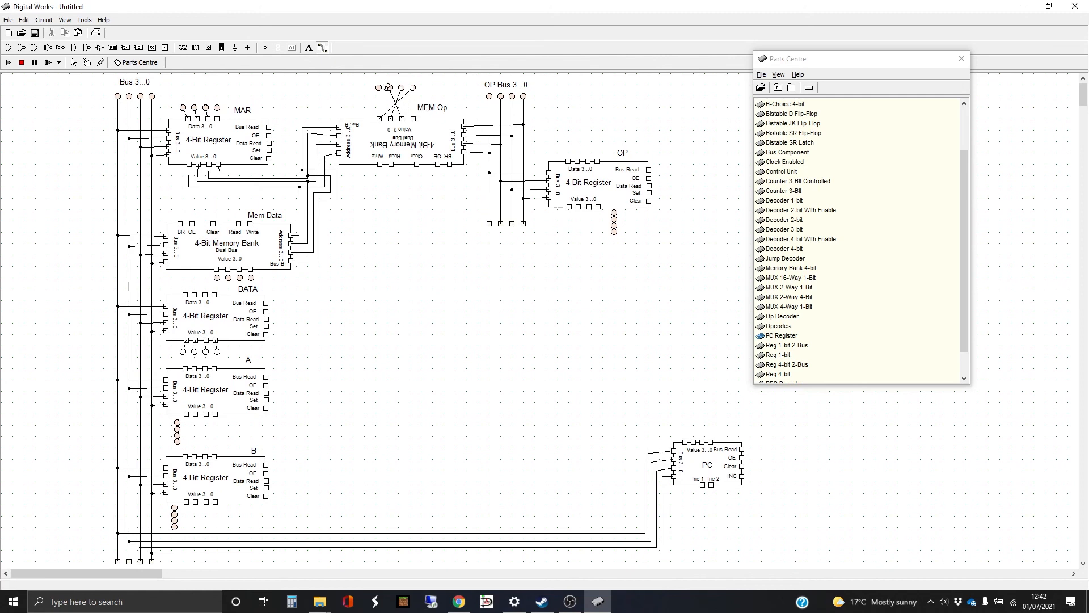
{"action": "left_click", "coordinate": [414, 118]}
{"action": "left_click", "coordinate": [380, 87]}
Copy the main bus's four LEDs and place the copy just above the PC register
{"action": "left_click", "coordinate": [79, 64]}
{"action": "left_click_drag", "start_coordinate": [95, 88], "coordinate": [166, 113]}
{"action": "left_click", "coordinate": [214, 85]}
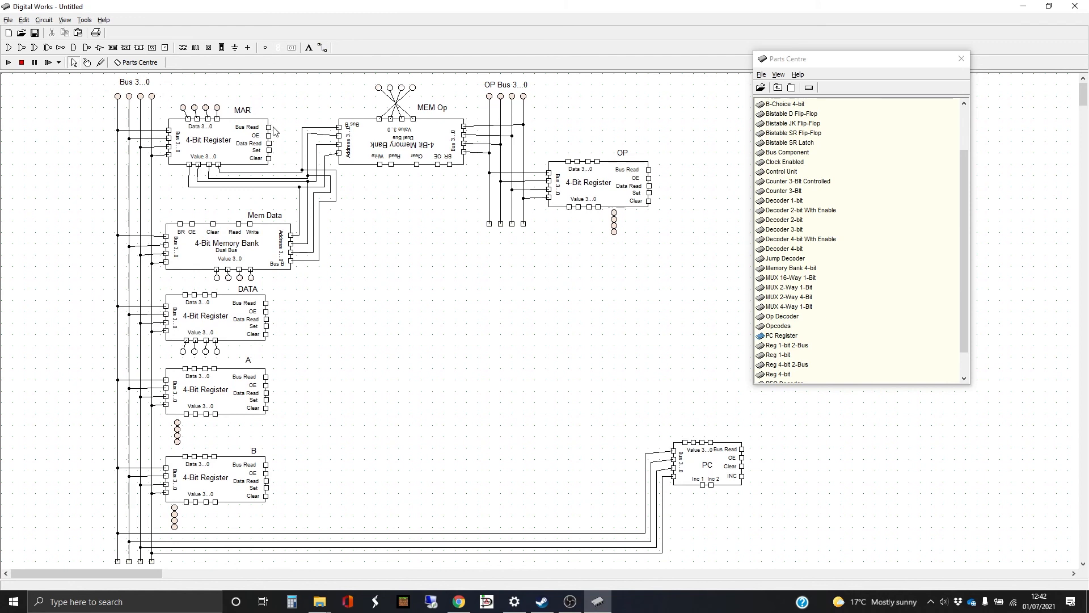
{"action": "key", "text": "ctrl+v"}
{"action": "left_click_drag", "start_coordinate": [187, 134], "coordinate": [715, 433]}
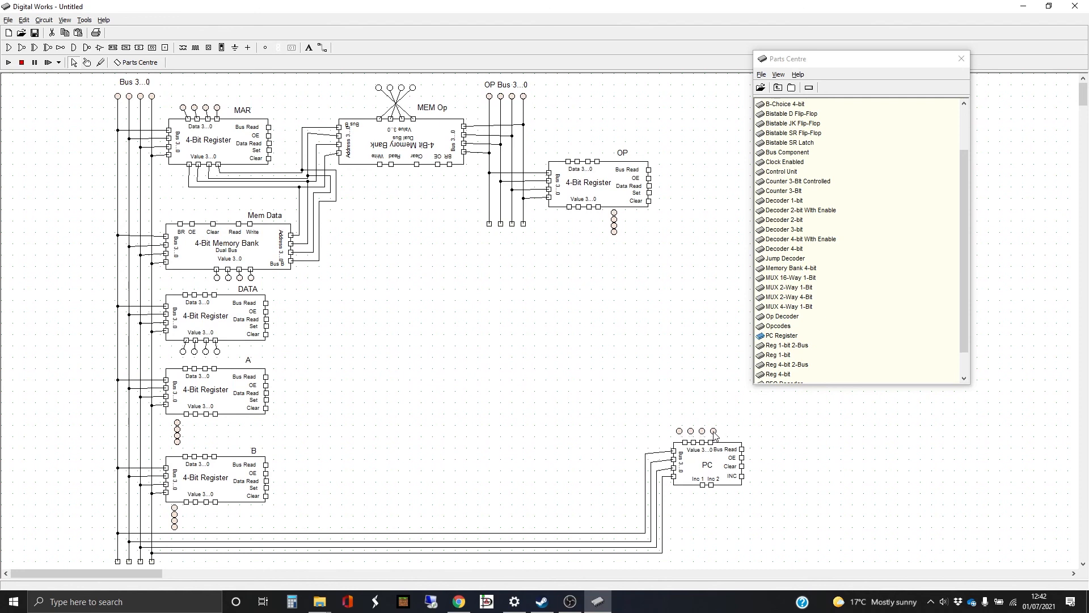
Wire the four LEDs above the PC register to its Value pins in order
{"action": "left_click", "coordinate": [321, 48]}
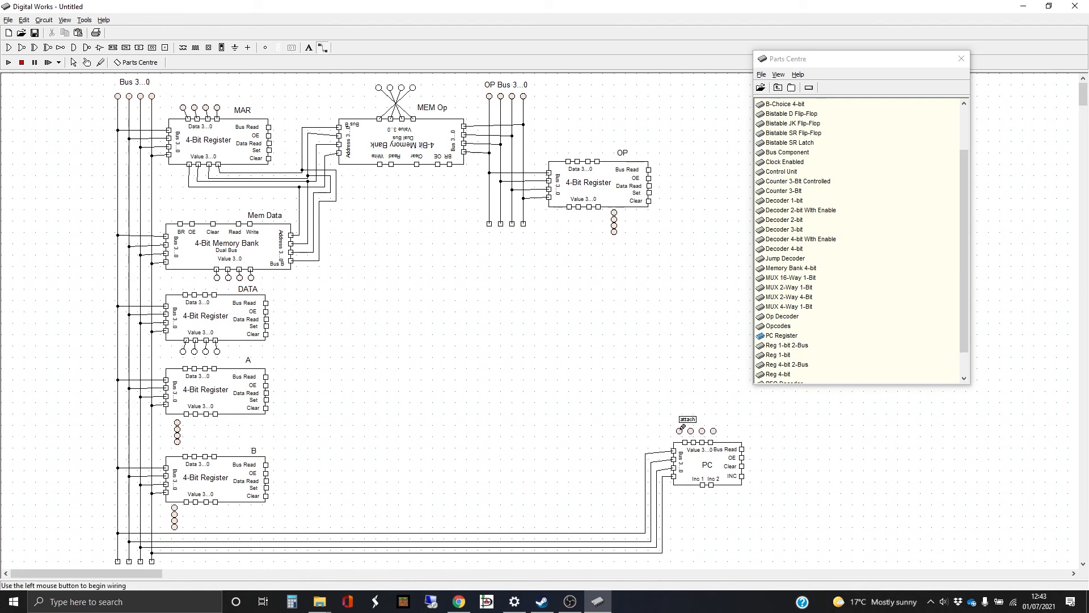
{"action": "left_click", "coordinate": [680, 431]}
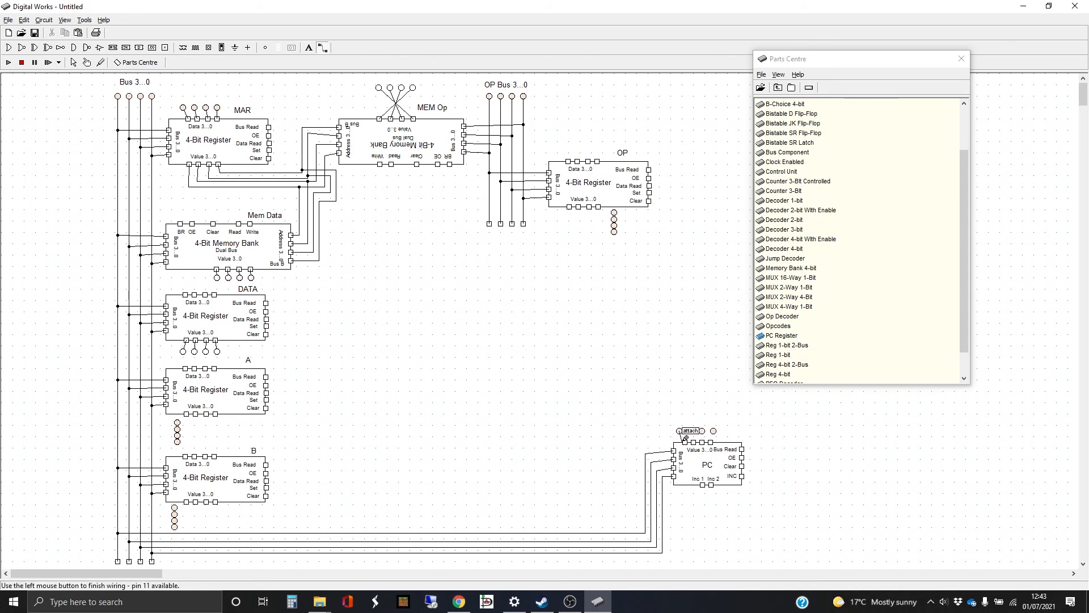
{"action": "left_click", "coordinate": [685, 441]}
{"action": "left_click", "coordinate": [691, 431]}
{"action": "left_click", "coordinate": [693, 442]}
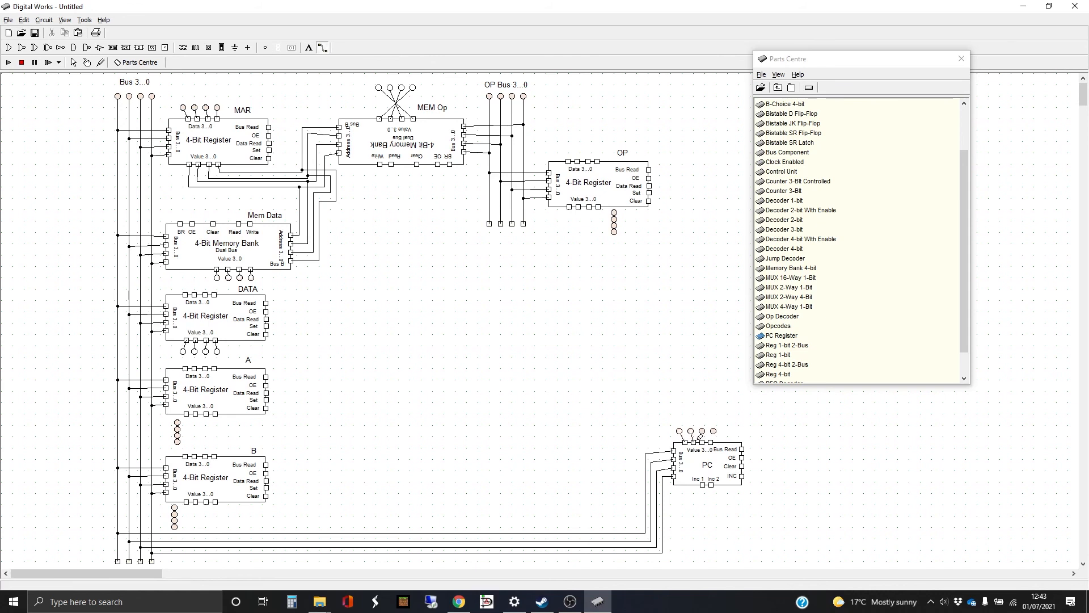
{"action": "left_click", "coordinate": [703, 431]}
{"action": "left_click", "coordinate": [702, 441]}
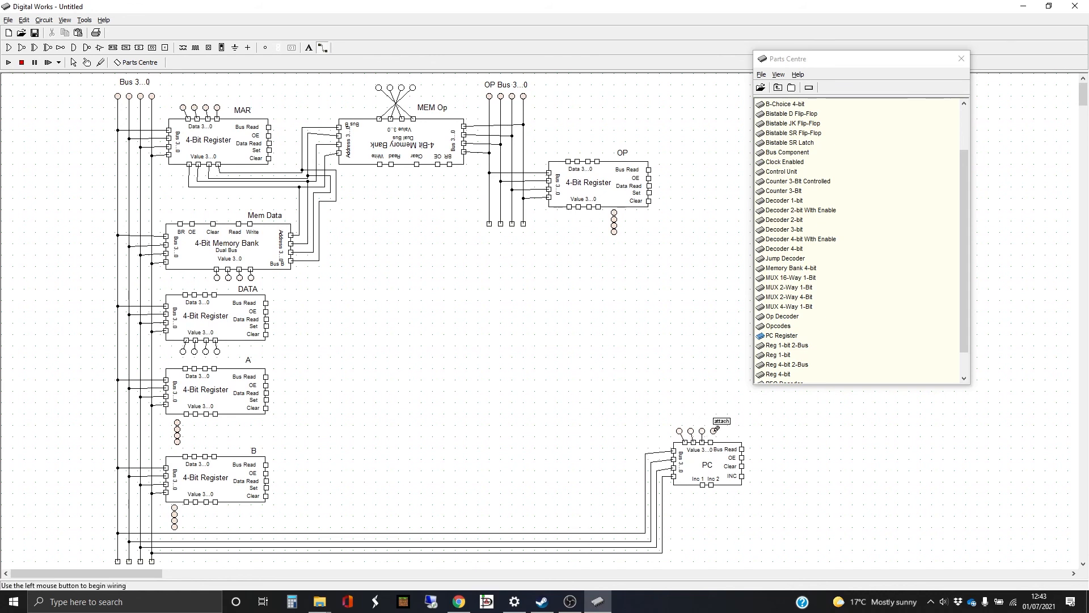
{"action": "left_click", "coordinate": [714, 431]}
{"action": "left_click", "coordinate": [711, 441]}
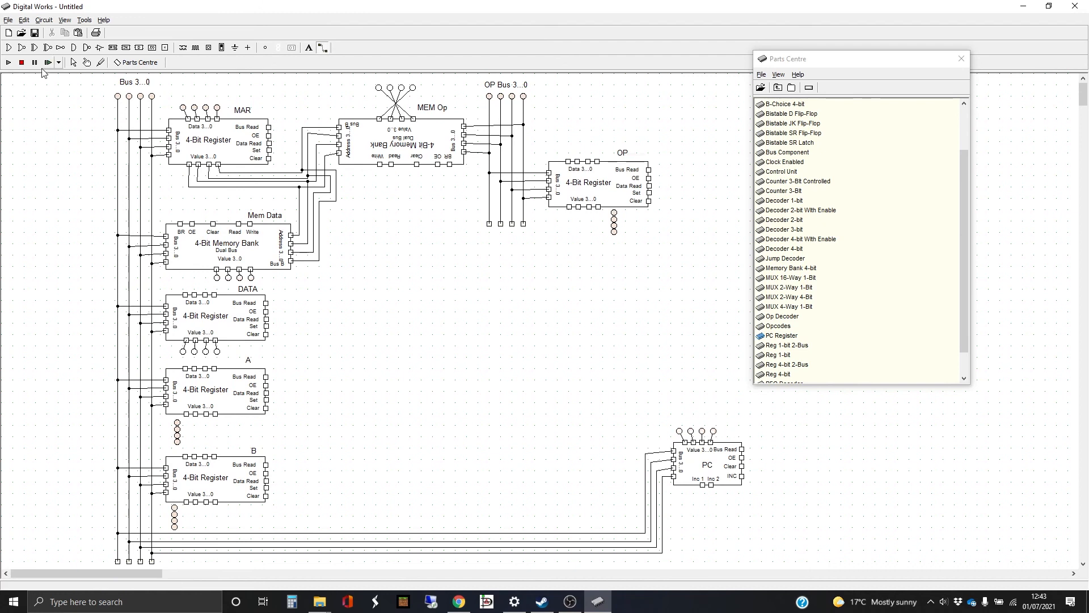
Delete the four LEDs above MAR that are wired to its Data pins
{"action": "left_click", "coordinate": [74, 62]}
{"action": "left_click_drag", "start_coordinate": [166, 93], "coordinate": [230, 118]}
{"action": "key", "text": "Delete"}
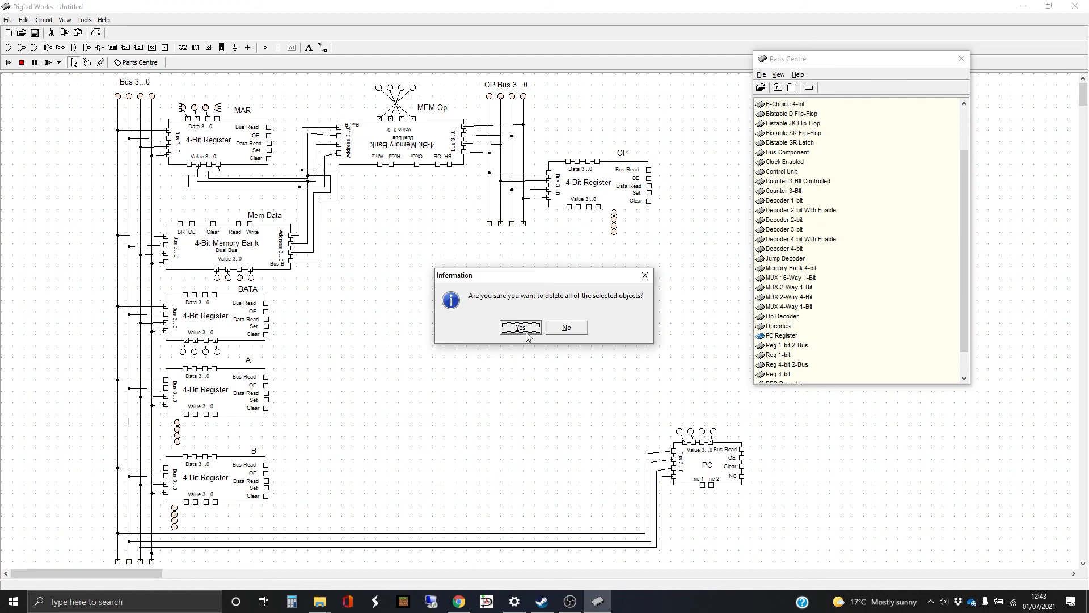
{"action": "left_click", "coordinate": [521, 328]}
Copy the main bus's four LEDs and place the copy between MAR and Mem Data
{"action": "left_click_drag", "start_coordinate": [92, 88], "coordinate": [164, 109]}
{"action": "key", "text": "ctrl+c"}
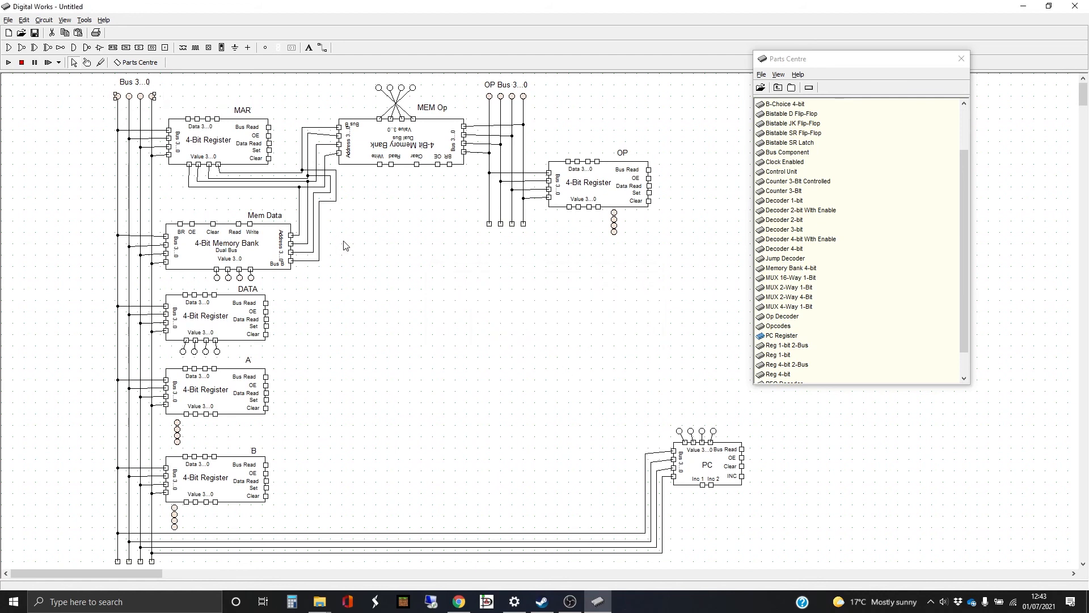
{"action": "left_click", "coordinate": [363, 246]}
{"action": "key", "text": "ctrl+v"}
{"action": "left_click_drag", "start_coordinate": [193, 143], "coordinate": [211, 198]}
Wire MAR's Value pins to the row of LEDs below it
{"action": "left_click", "coordinate": [323, 48]}
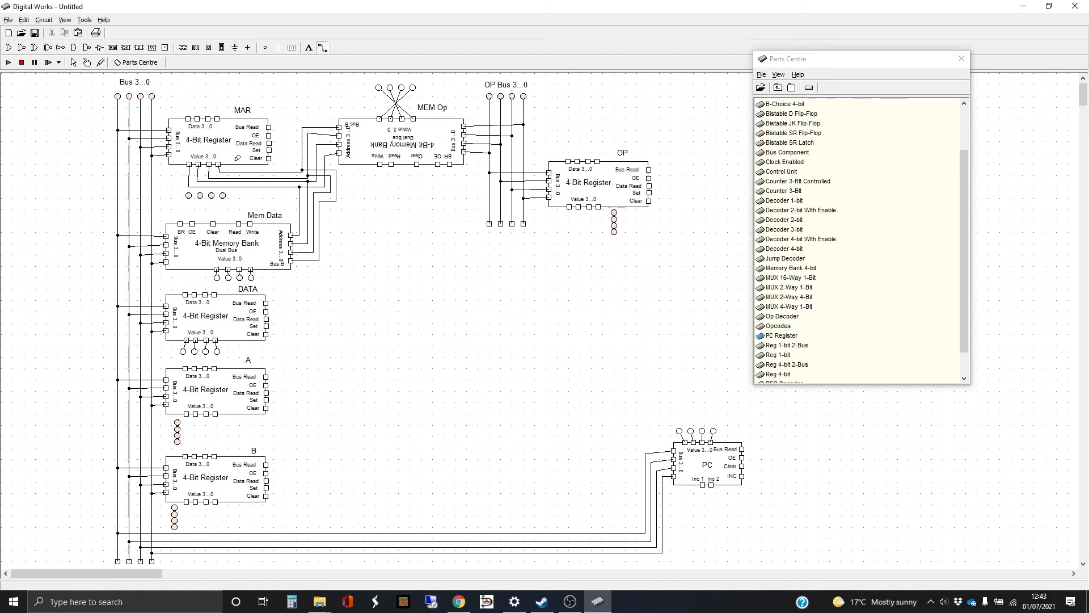
{"action": "left_click", "coordinate": [219, 165]}
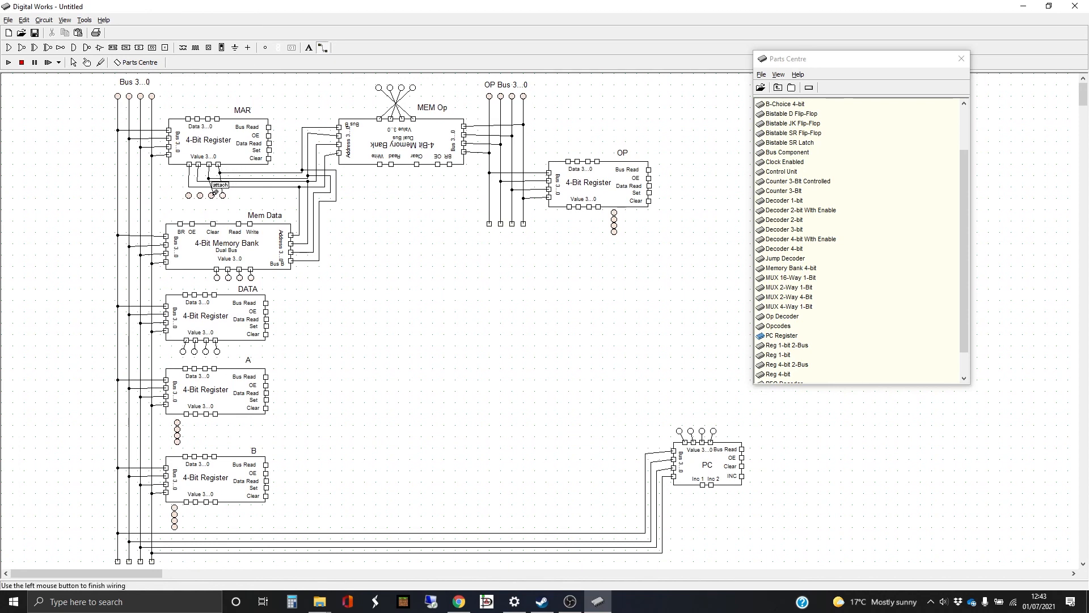
{"action": "left_click", "coordinate": [222, 192]}
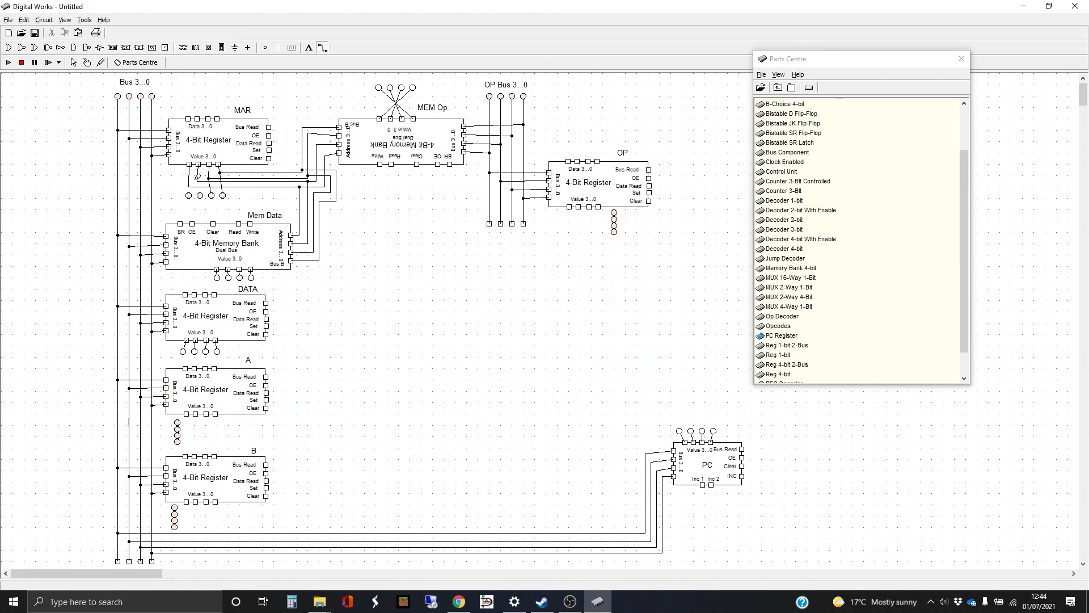